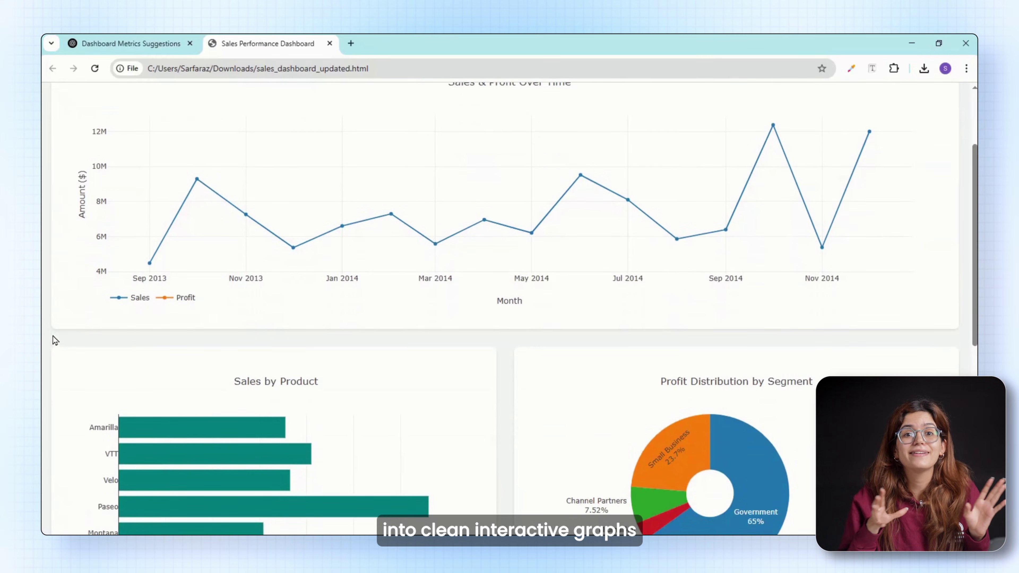
# Scroll through the Sales Performance Dashboard charts to review them
pyautogui.scroll(-3, 52, 336)
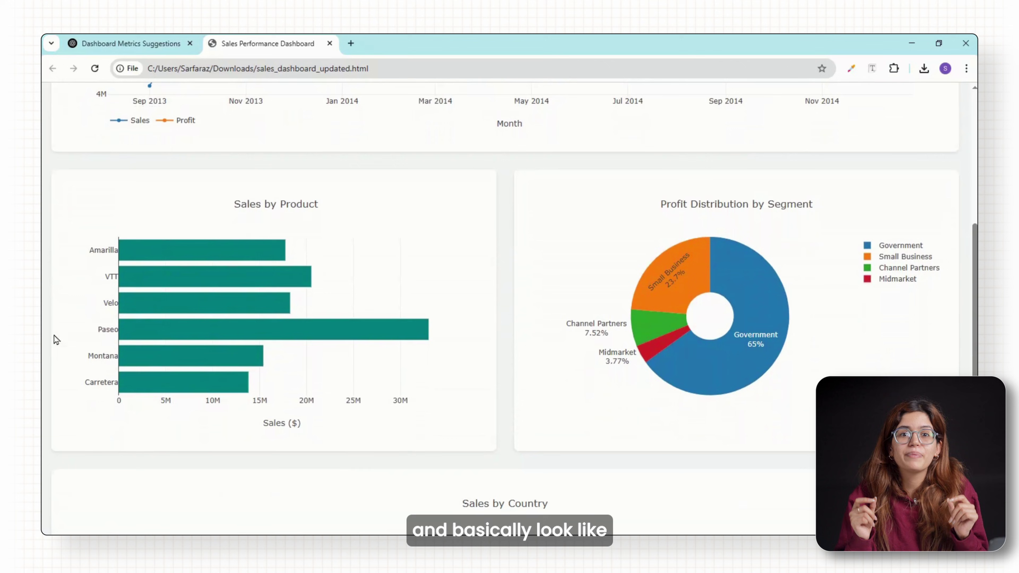
pyautogui.moveTo(121, 338)
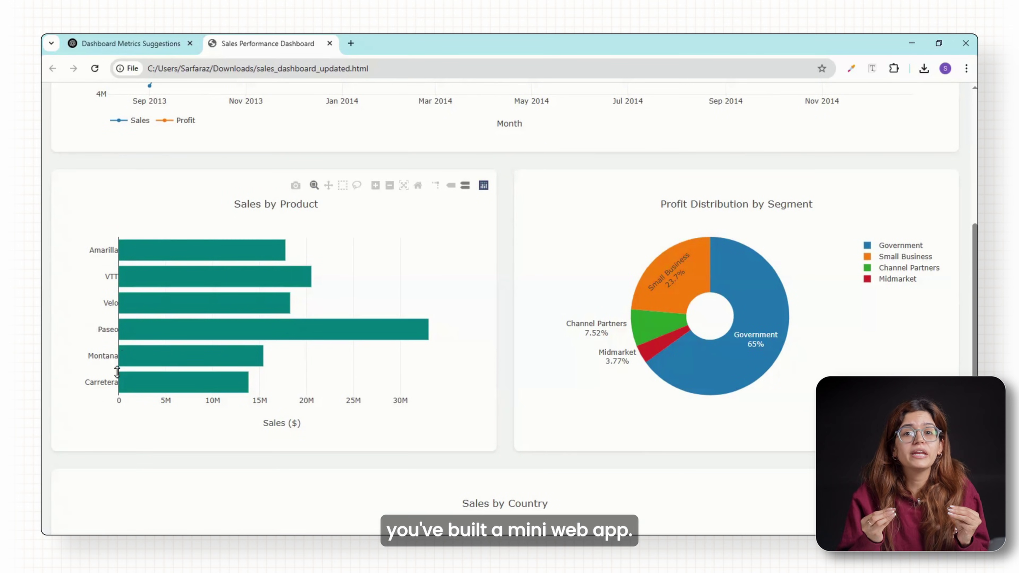
pyautogui.moveTo(177, 382)
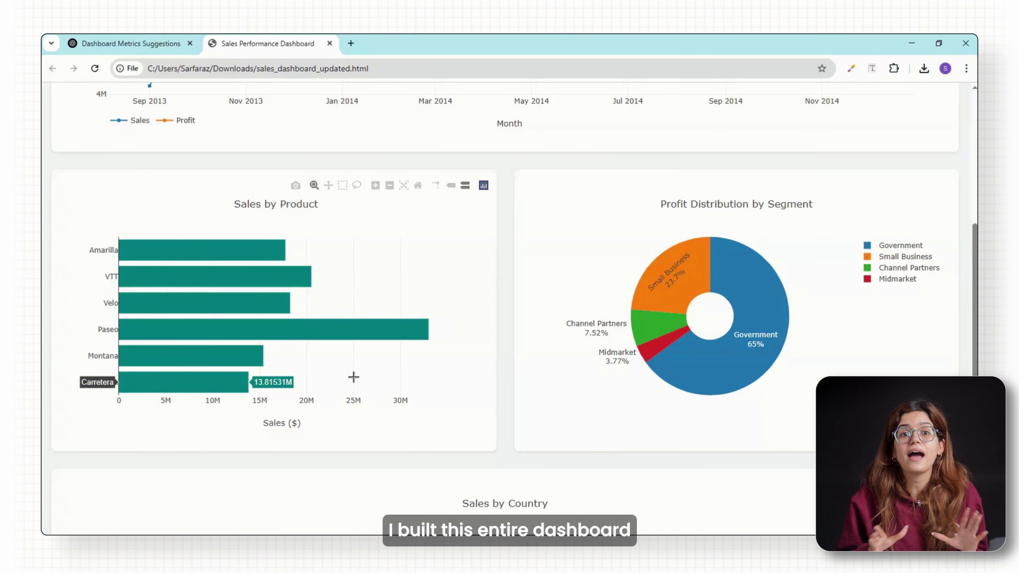
pyautogui.moveTo(690, 367)
pyautogui.scroll(-5, 691, 367)
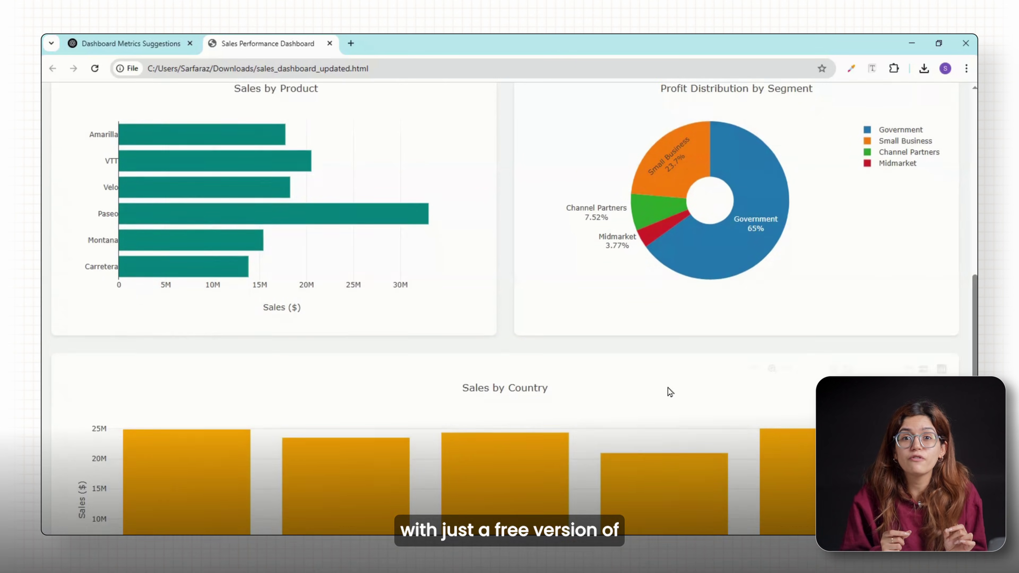
pyautogui.moveTo(637, 394)
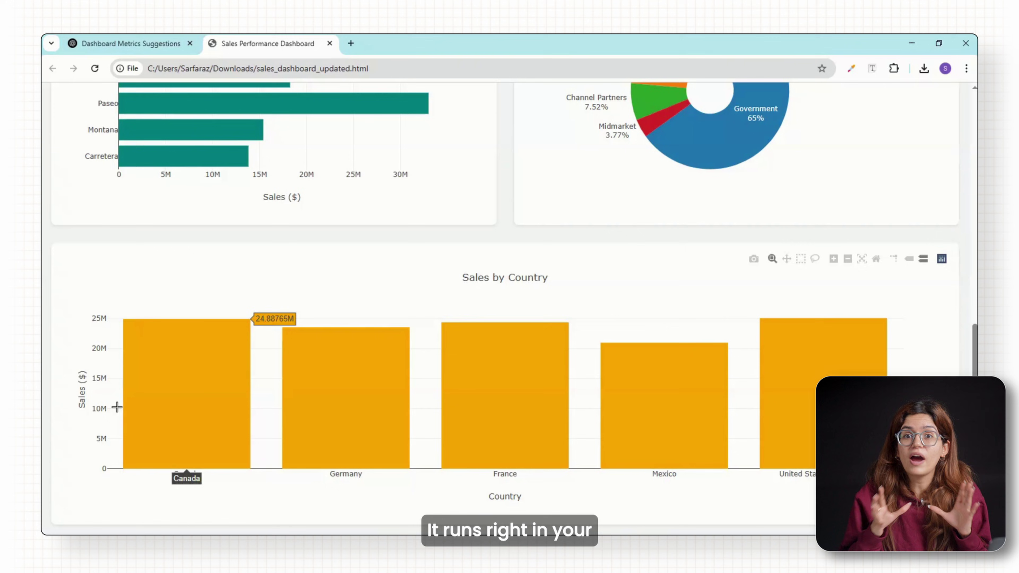
pyautogui.scroll(10, 64, 442)
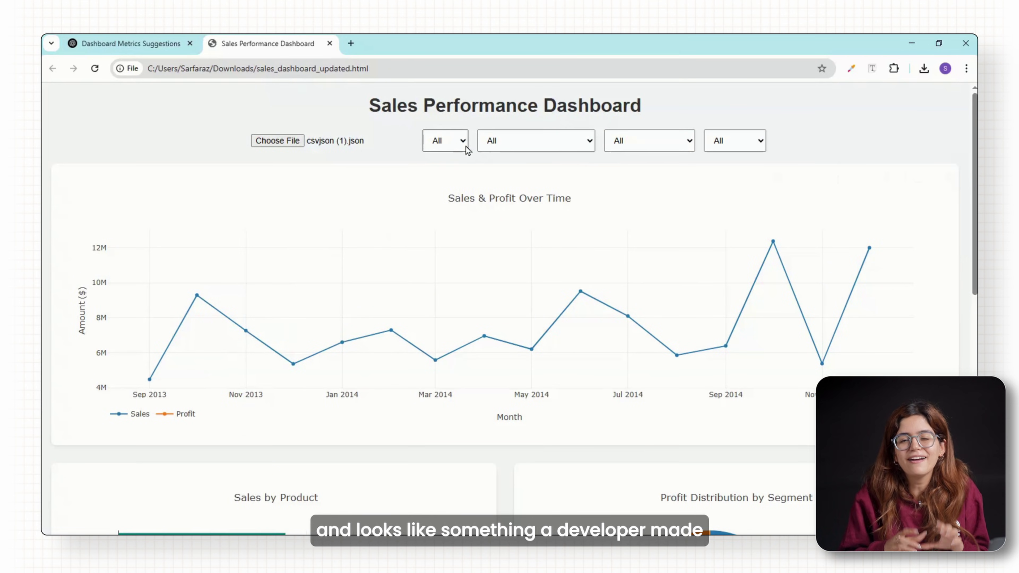
# Set the year filter to 2014, check the updated charts, and open the country list
pyautogui.click(463, 144)
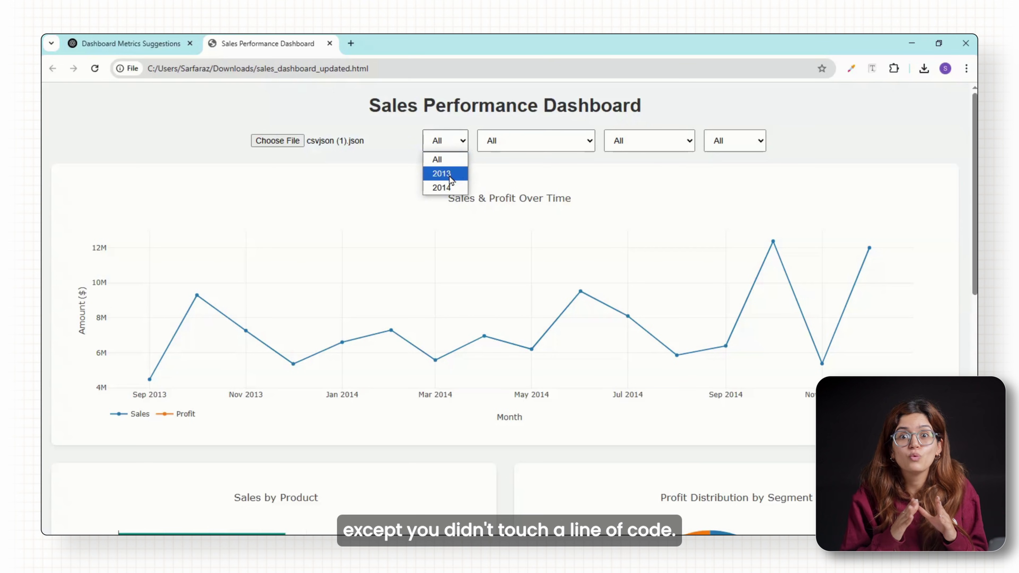
pyautogui.click(449, 187)
pyautogui.scroll(-4, 589, 333)
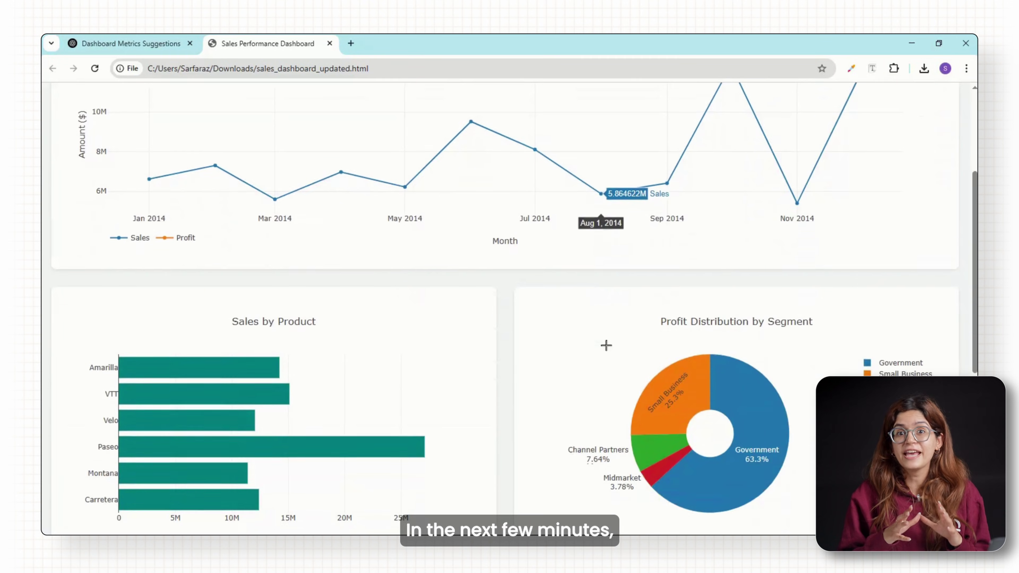
pyautogui.scroll(-4, 606, 345)
pyautogui.scroll(-1, 606, 347)
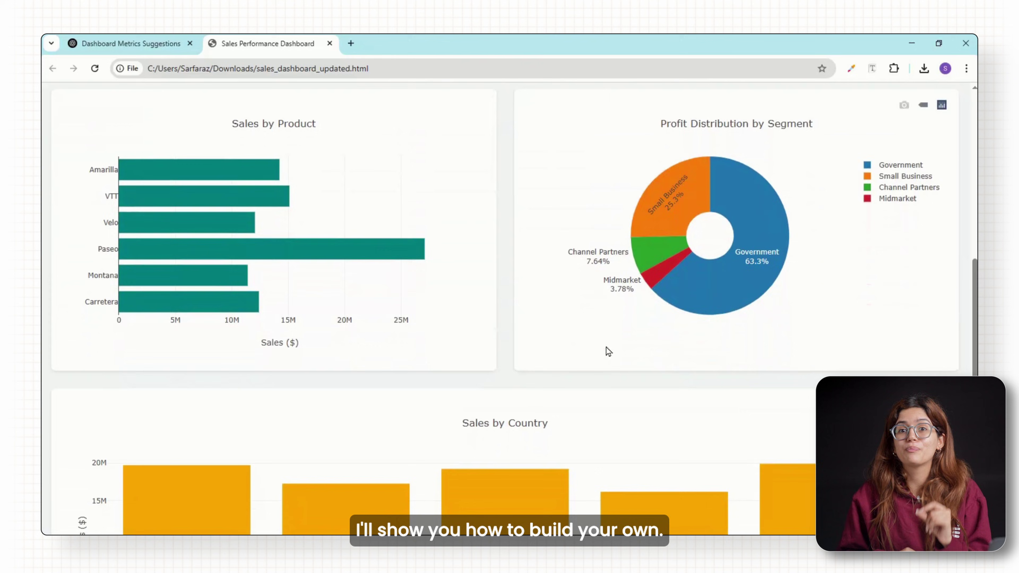
pyautogui.scroll(-3, 605, 348)
pyautogui.scroll(10, 606, 347)
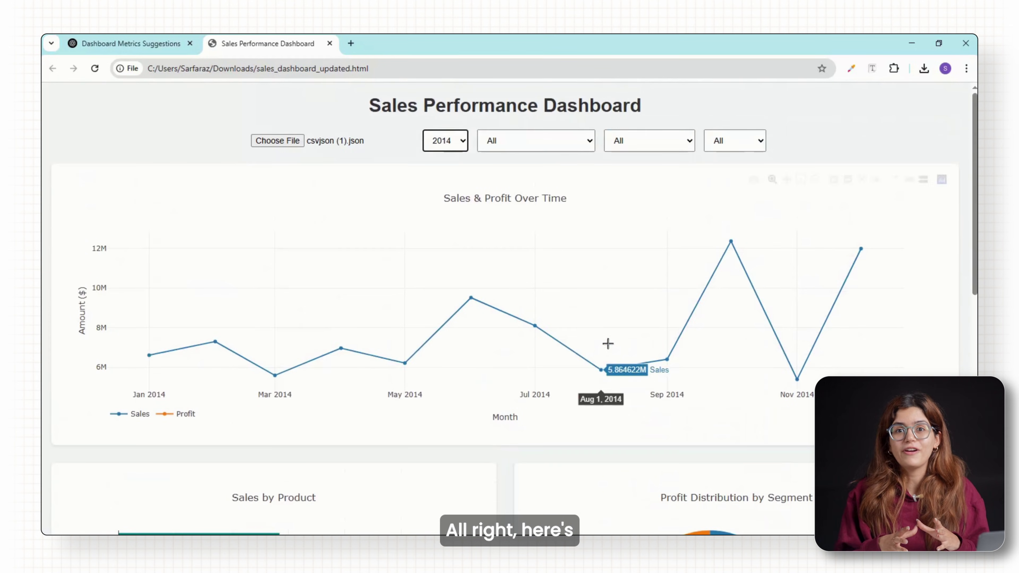
pyautogui.click(579, 146)
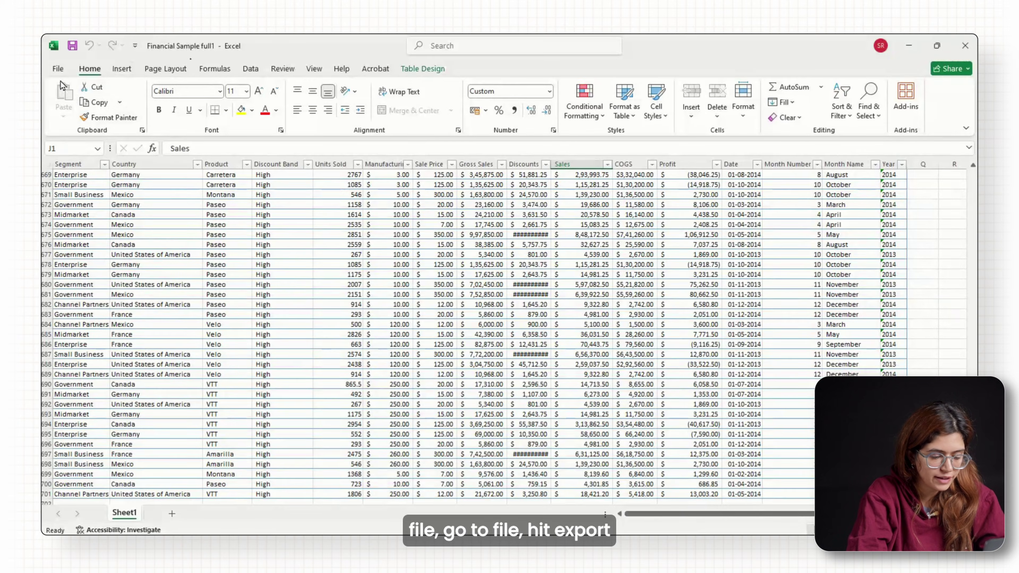
# Export the sales workbook as CSV (Comma delimited) through Change File Type and Save As
pyautogui.click(58, 69)
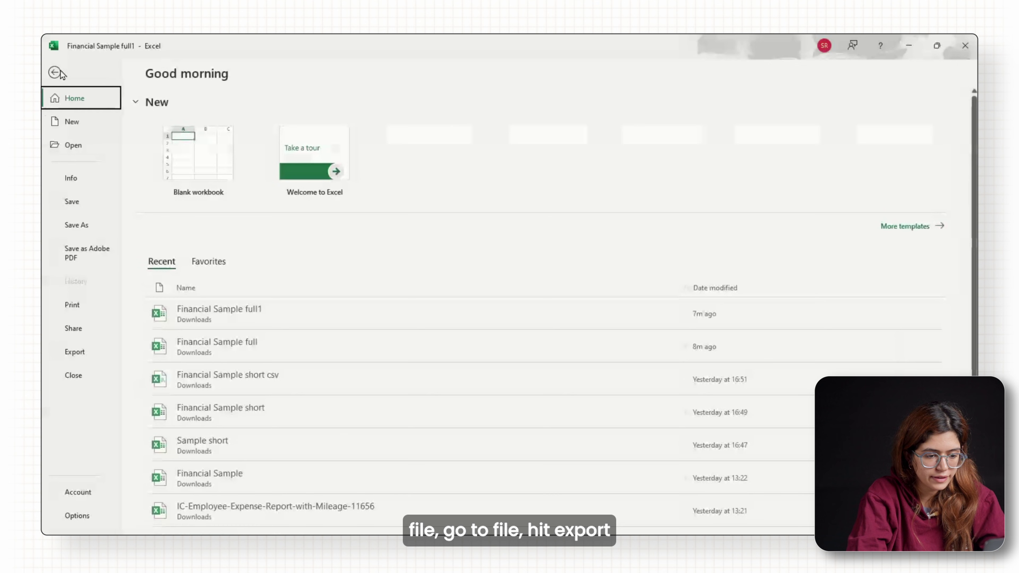
pyautogui.click(75, 351)
pyautogui.click(210, 180)
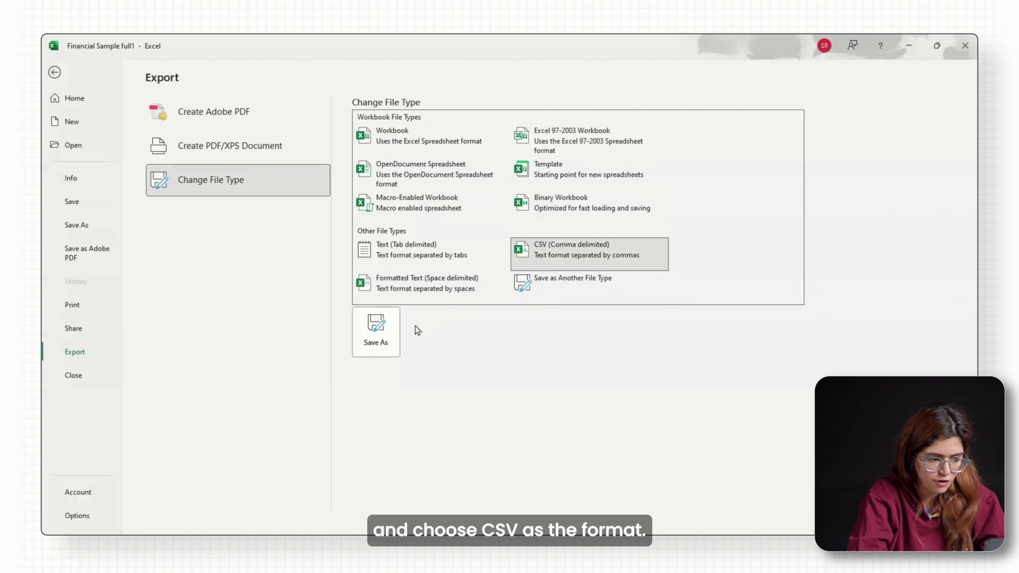
pyautogui.click(387, 341)
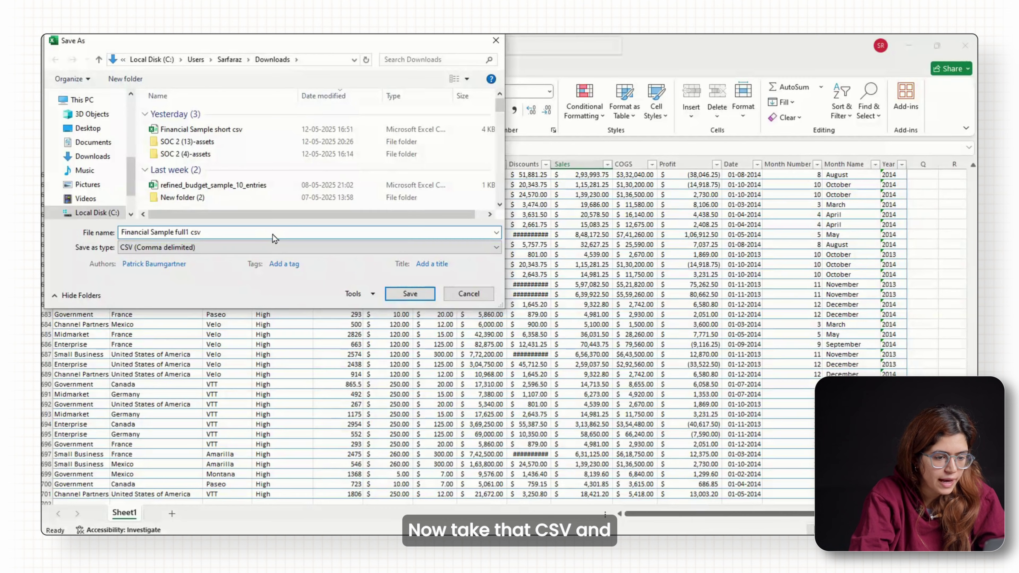
# Save the CSV copy, then upload Financial Sample full1 csv to CSVJSON
pyautogui.click(409, 295)
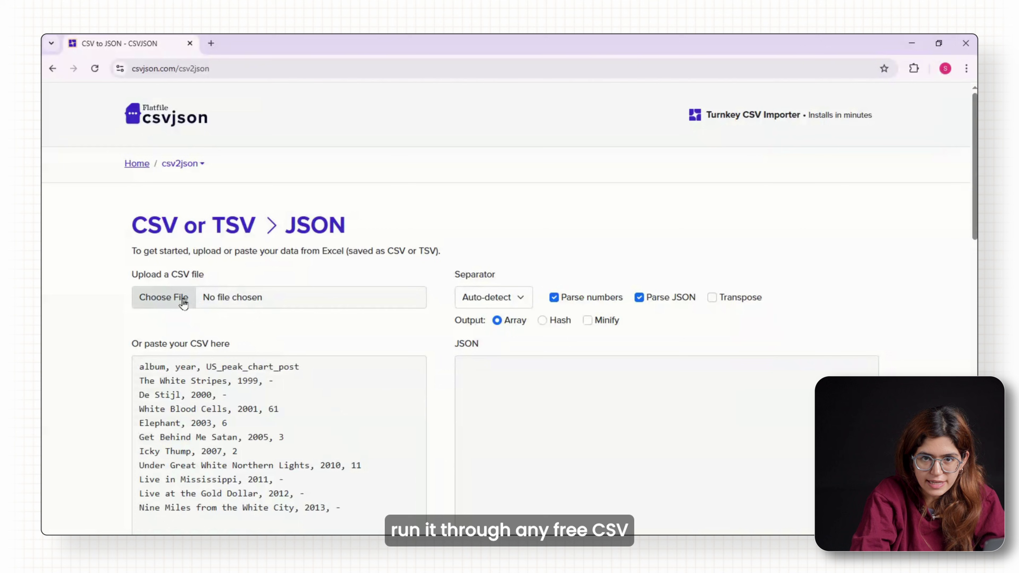
pyautogui.click(183, 304)
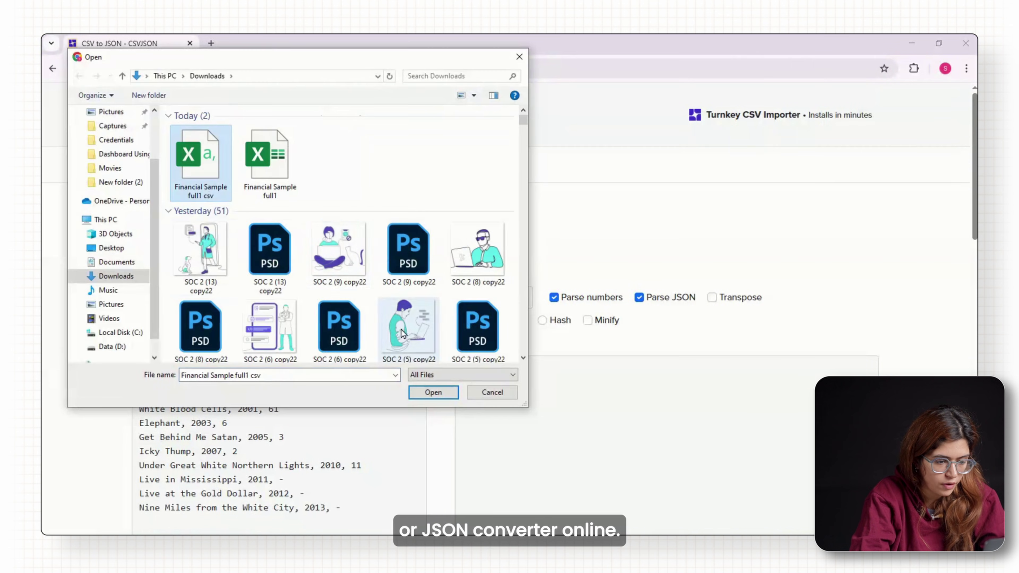
pyautogui.click(424, 390)
# Convert the uploaded CSV to JSON and download it as csvjson (1).json
pyautogui.scroll(-5, 424, 390)
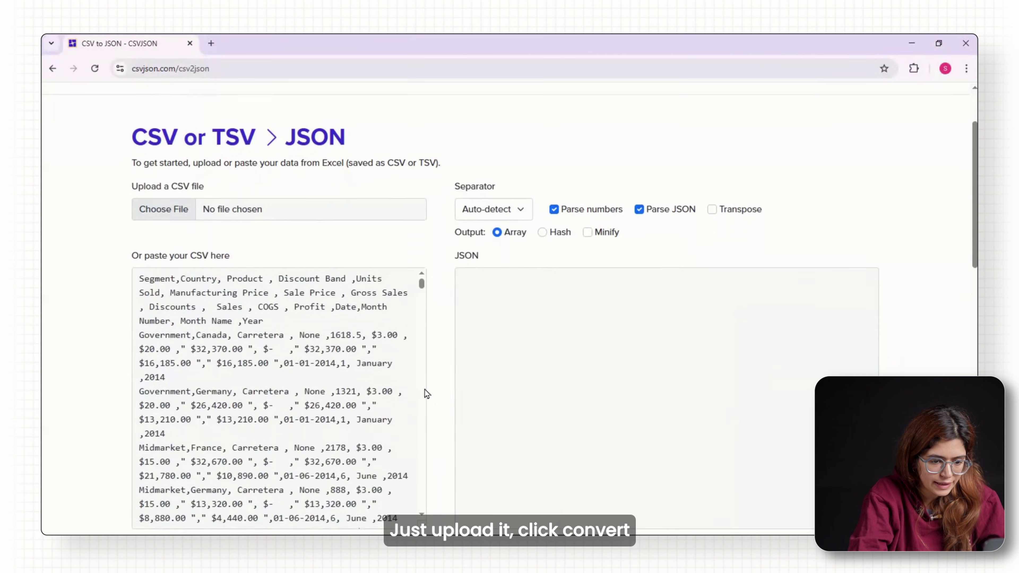
pyautogui.click(145, 419)
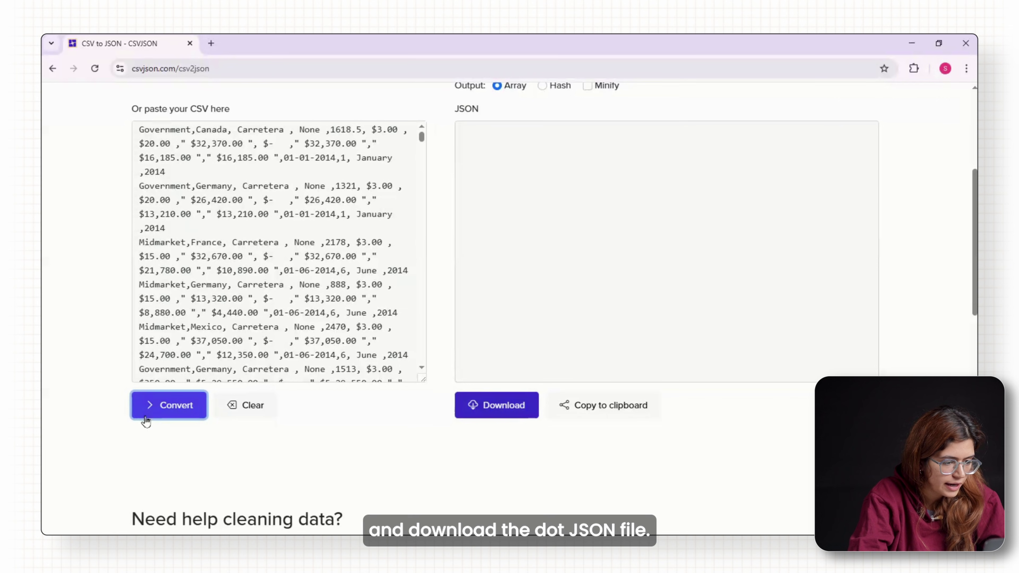
pyautogui.click(521, 405)
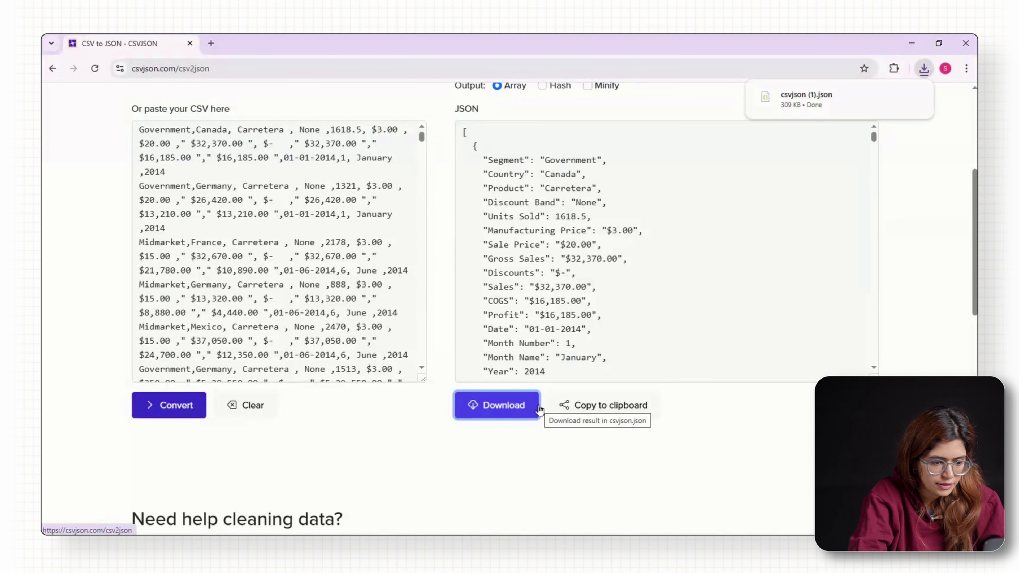
pyautogui.moveTo(811, 115)
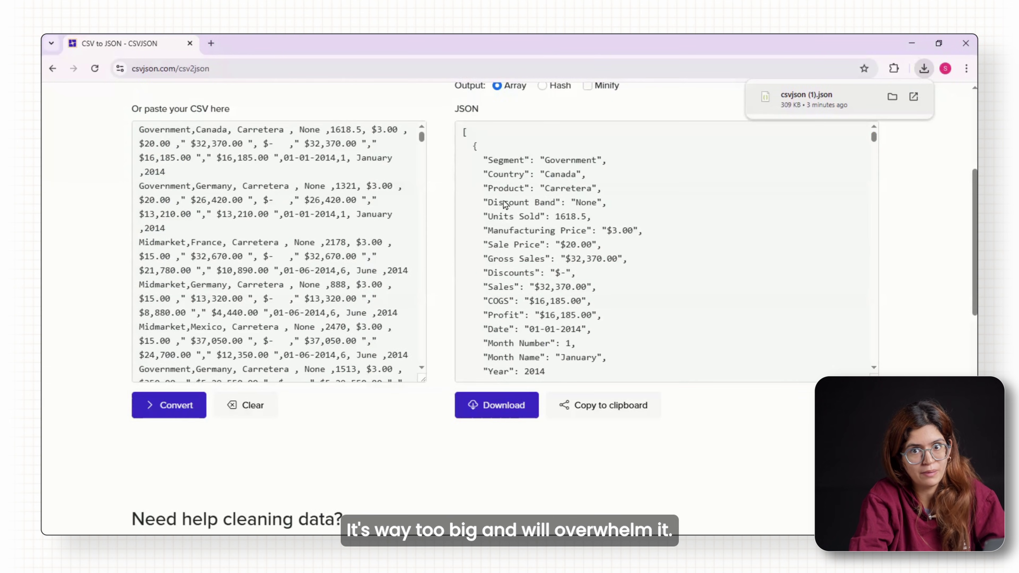
# Select and copy the first JSON record (Government, Canada, Carretera) from the output
pyautogui.scroll(5, 609, 194)
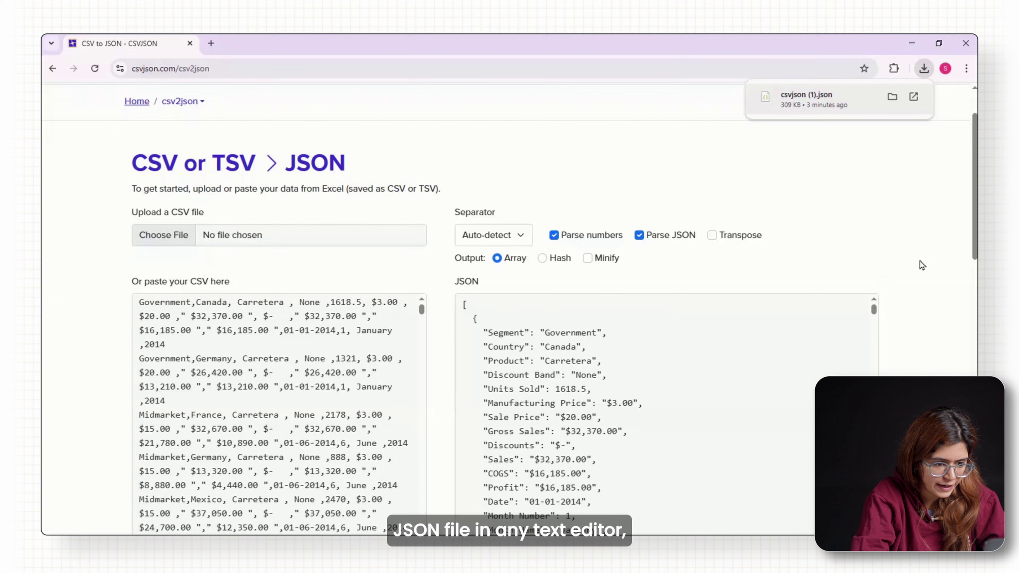
pyautogui.scroll(-3, 919, 264)
pyautogui.moveTo(473, 204); pyautogui.dragTo(569, 325)
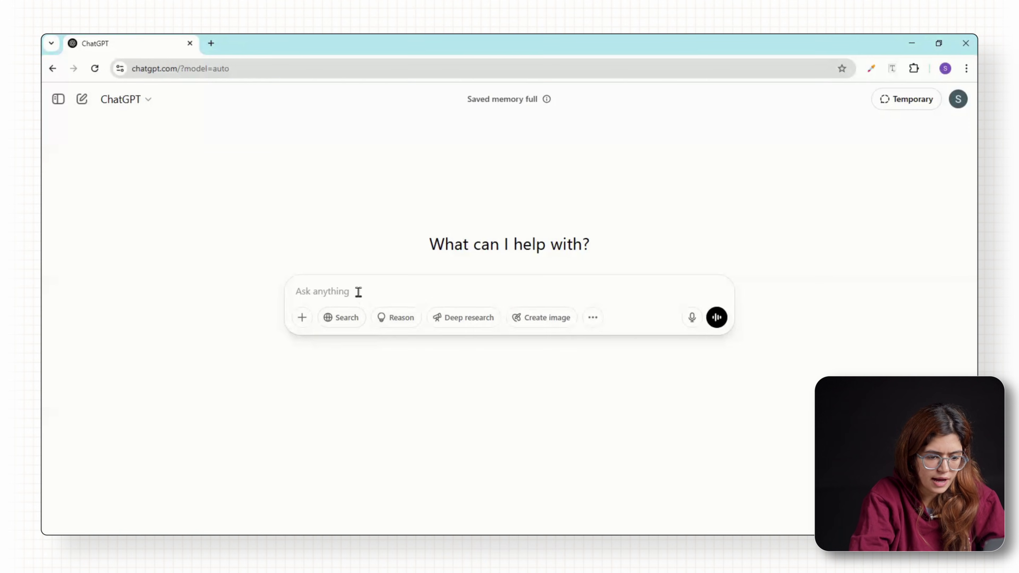
# Paste the sample sales JSON record with the dashboard-metrics request and send it
pyautogui.write('{     "Segment": "Government",     "Country": "Canada",     "Product": "Carretera",     "Discount Band": "None",     "Units Sold": 1618.5,     "Manufacturing Price": "$3.00",     "Sale Price": "$20.00",     "Gross Sales": "$32,370.00",     "Discounts": "$-",     "Sales": "$32,370.00",     "COGS": "$16,185.00",     "Profit": "$16,185.00",     "Date": "01-01-2014",     "Month Number": 1,     "Month Name": "January",     "Year": 2014   }')
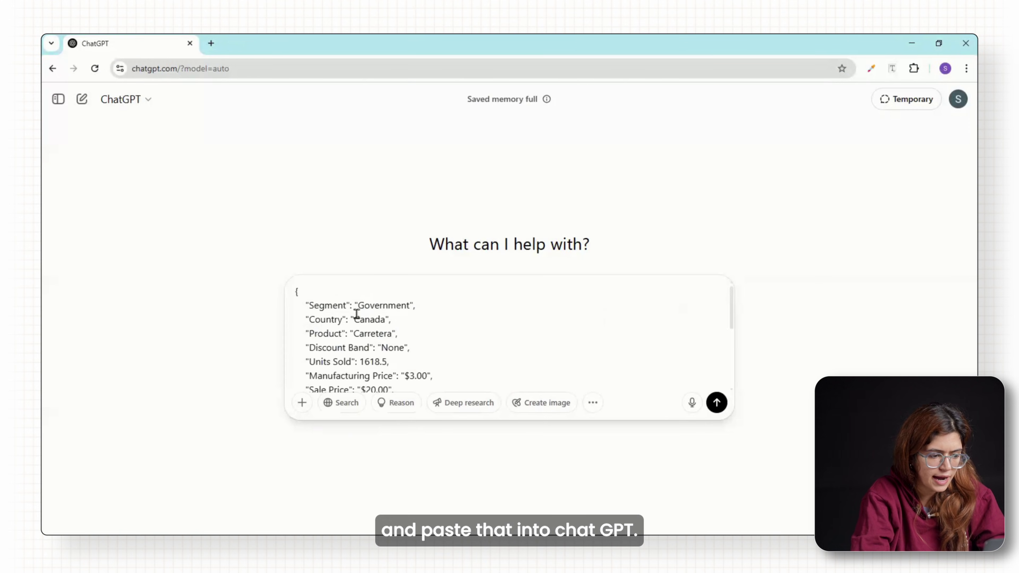
pyautogui.scroll(-5, 405, 323)
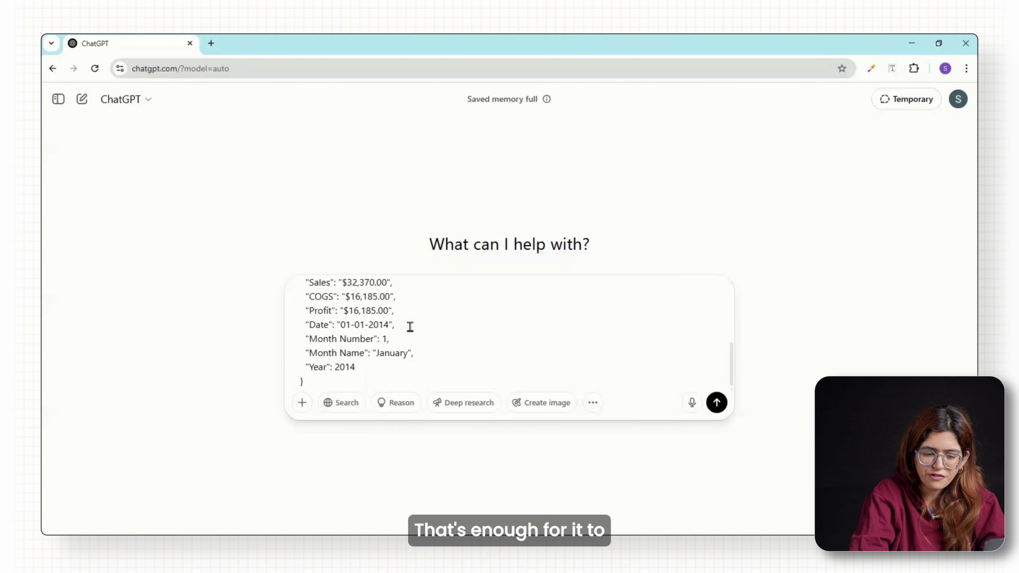
pyautogui.click(313, 383)
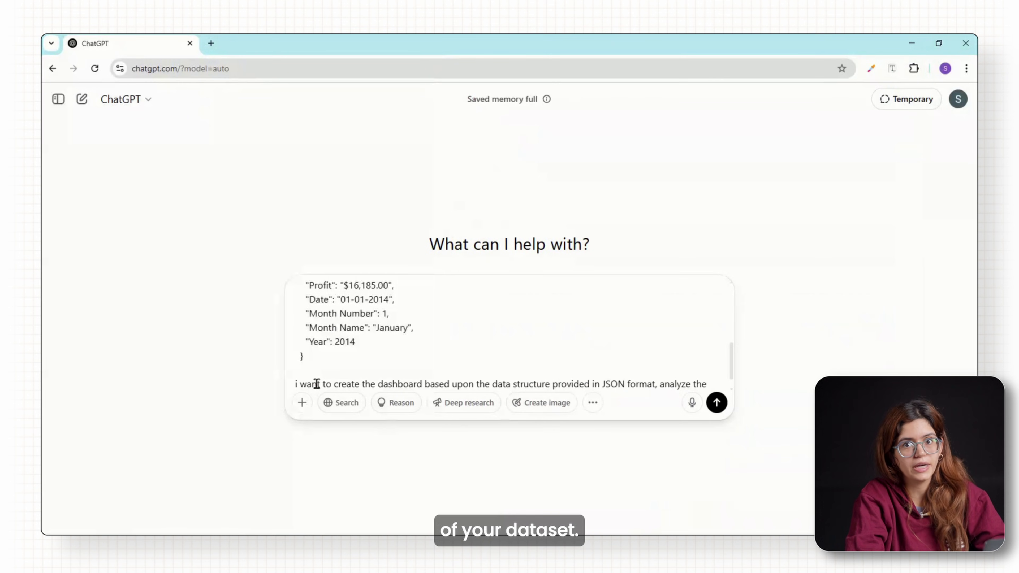
pyautogui.scroll(-1, 534, 372)
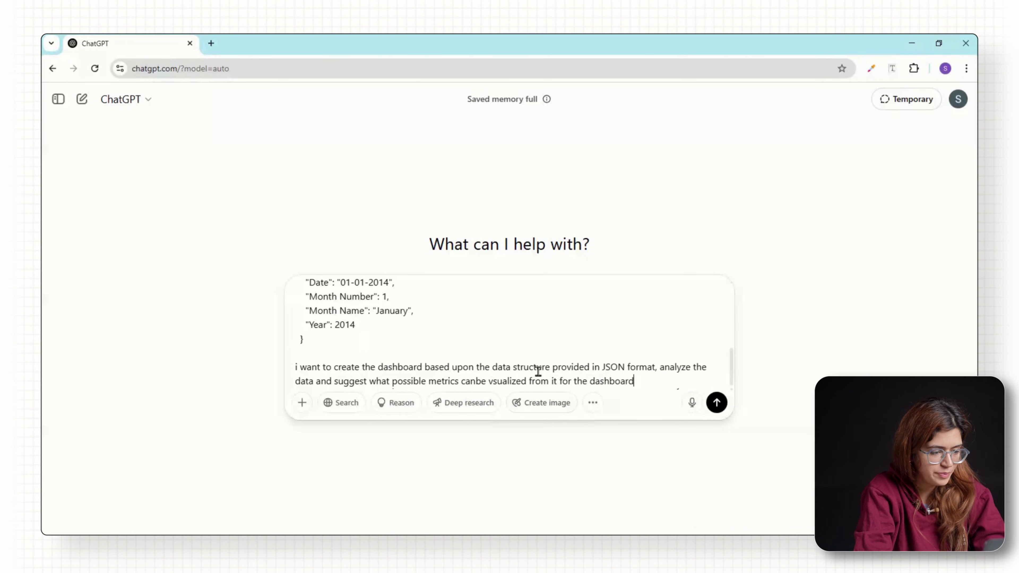
pyautogui.click(717, 404)
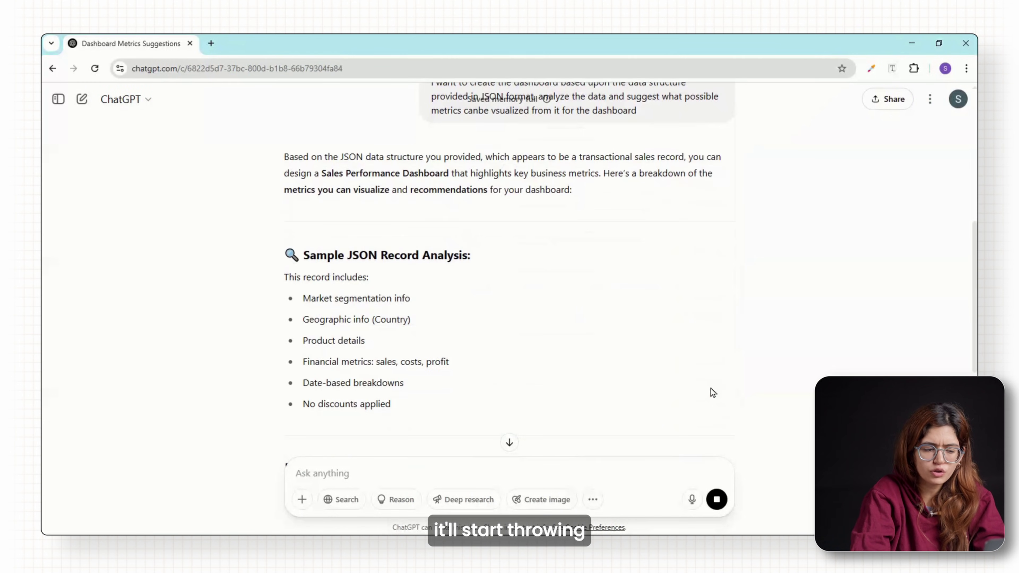
# Read the reply's key metrics and chart suggestions like Line and Donut/Pie charts, through Optional Advanced Metrics
pyautogui.scroll(-5, 712, 385)
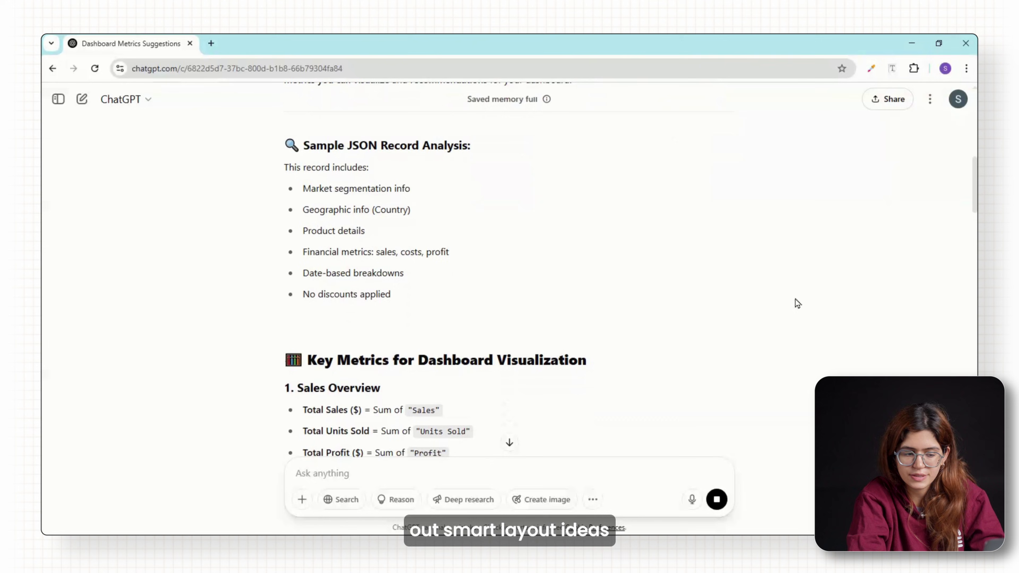
pyautogui.scroll(-3, 796, 303)
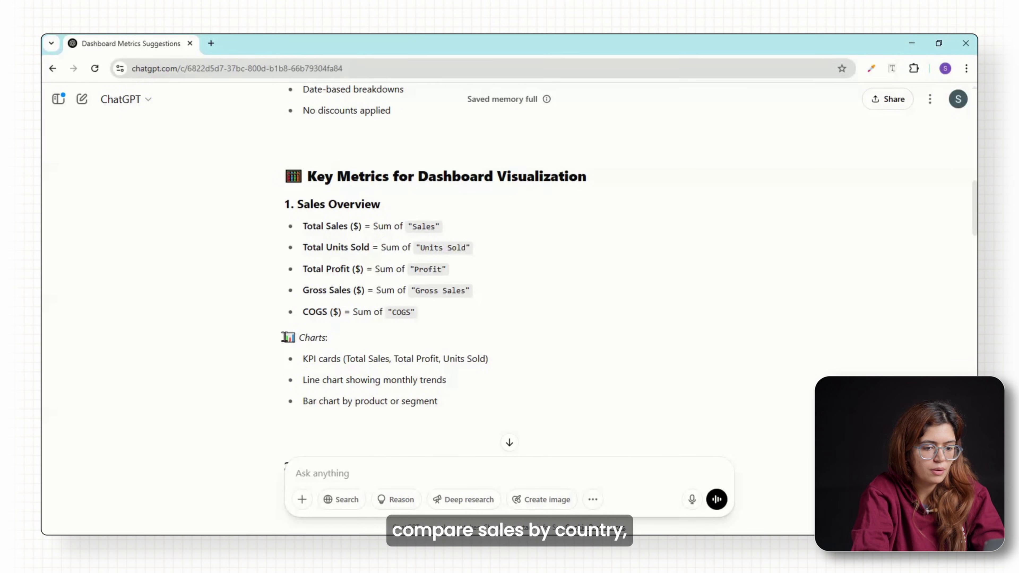
pyautogui.moveTo(340, 381)
pyautogui.mouseDown()
pyautogui.moveTo(341, 402)
pyautogui.moveTo(344, 382)
pyautogui.mouseUp()
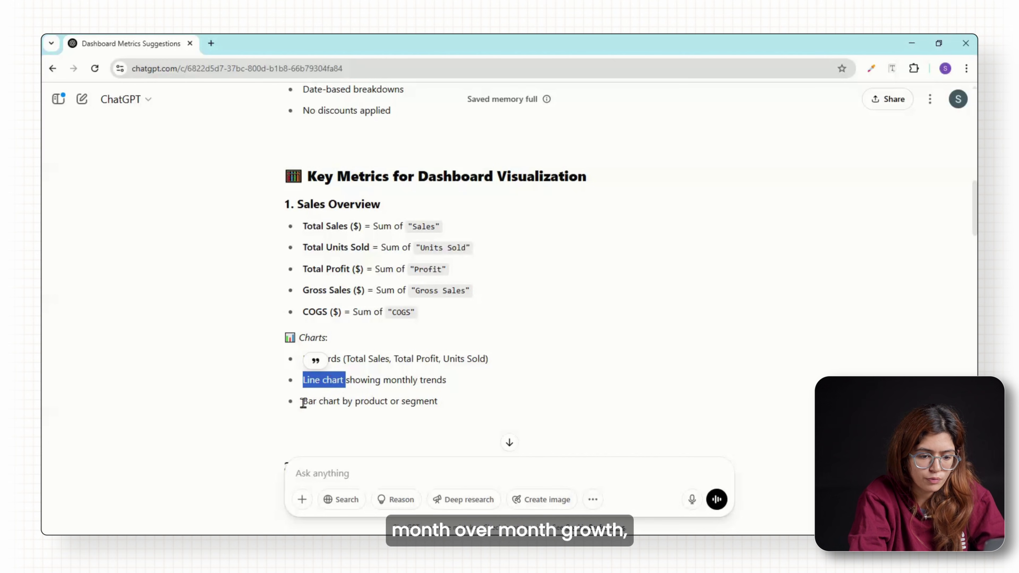
pyautogui.moveTo(303, 403); pyautogui.dragTo(341, 402)
pyautogui.scroll(-6, 341, 401)
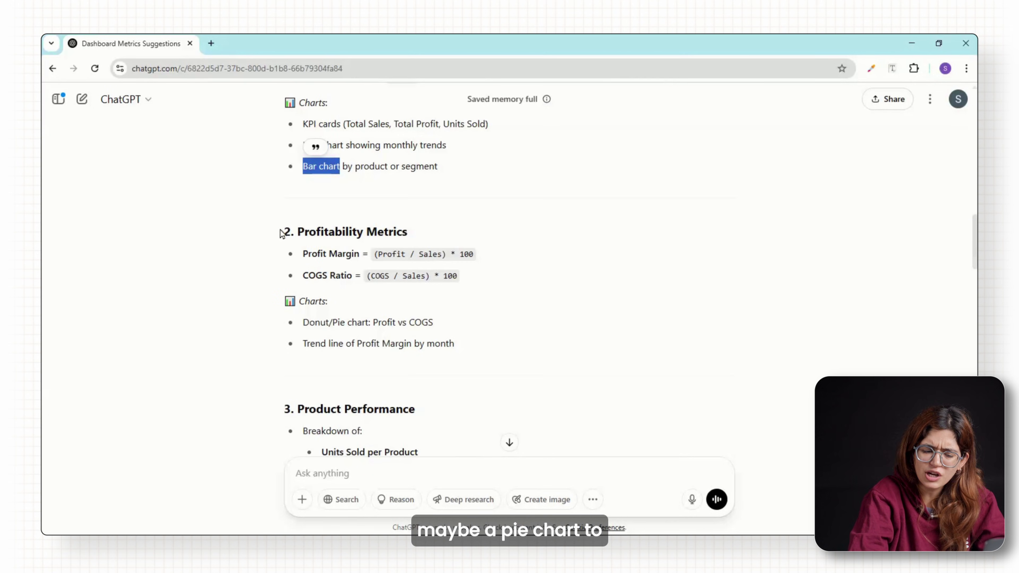
pyautogui.click(304, 324)
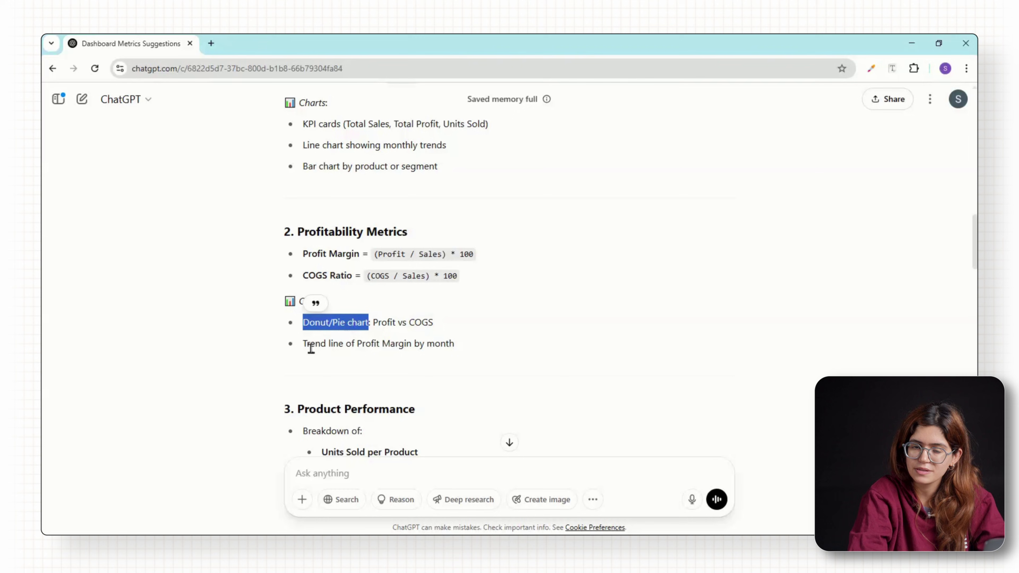
pyautogui.moveTo(309, 344); pyautogui.dragTo(386, 345)
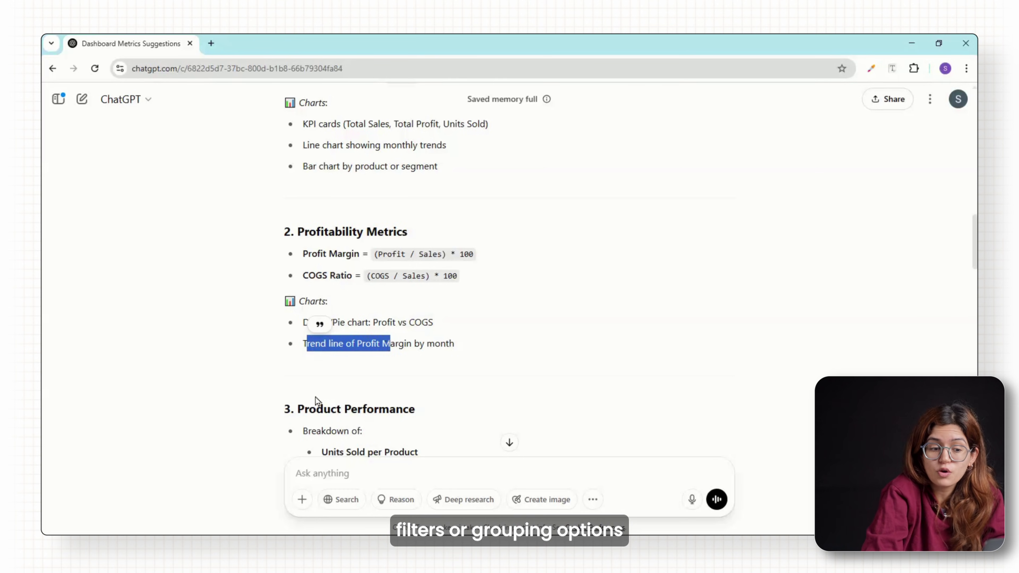
pyautogui.click(452, 359)
pyautogui.scroll(-6, 448, 388)
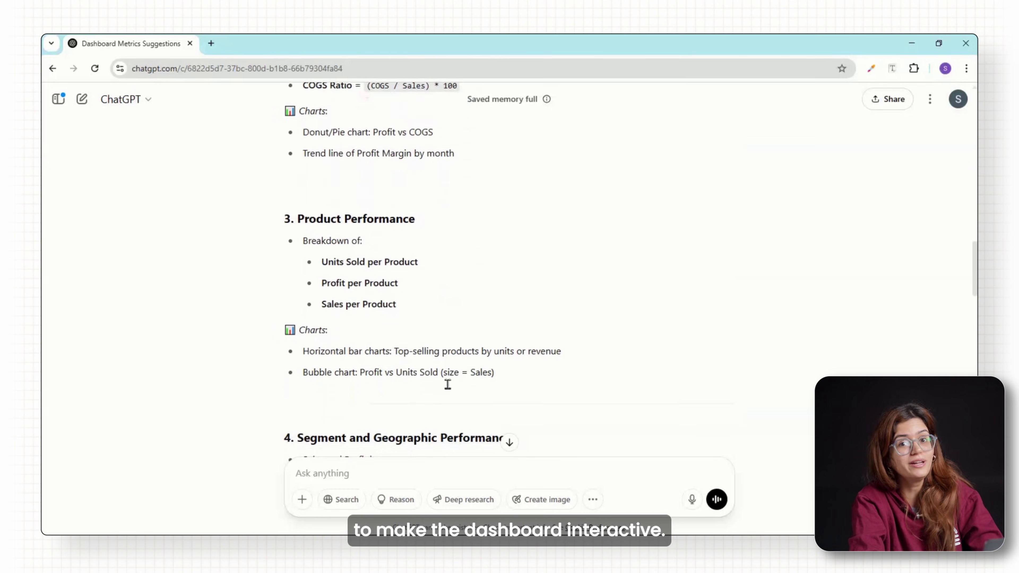
pyautogui.scroll(-3, 373, 259)
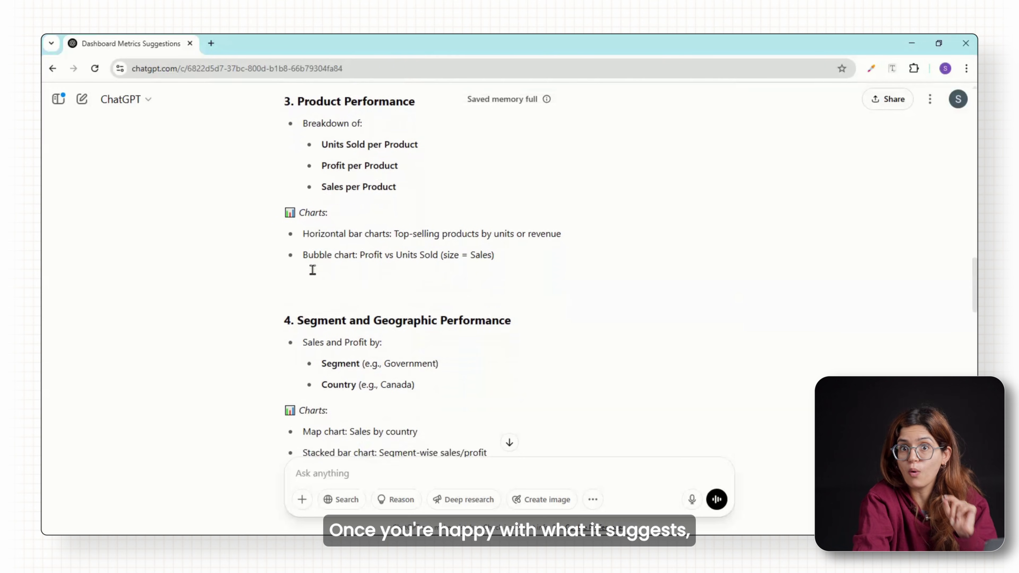
pyautogui.scroll(-20, 498, 308)
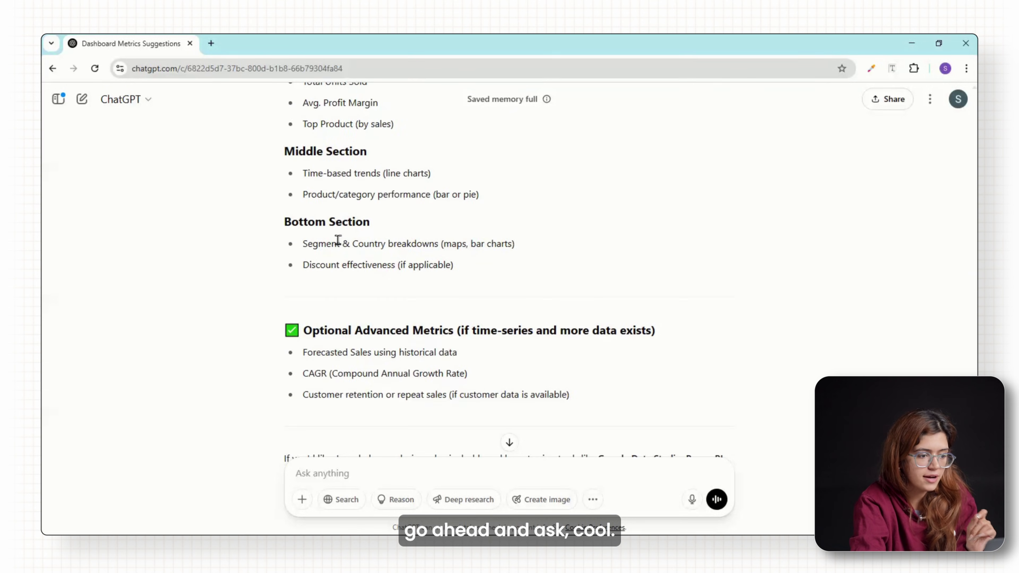
# Send the Plotly.js dashboard prompt with filters and JSON upload, then review the generated code
pyautogui.scroll(-3, 443, 249)
pyautogui.click(354, 474)
pyautogui.write('Build a web-based sales performance dashboard using the latest version of Plotly.js. Display only the most important charts to ensure a clean and uncluttered layout. Include slicer (filter) options that affect all visualizations simultaneously. Add a file upload feature that allows users to import a JSON file from their local system. Upon upload, the charts should dynamically update based on the uploaded data.')
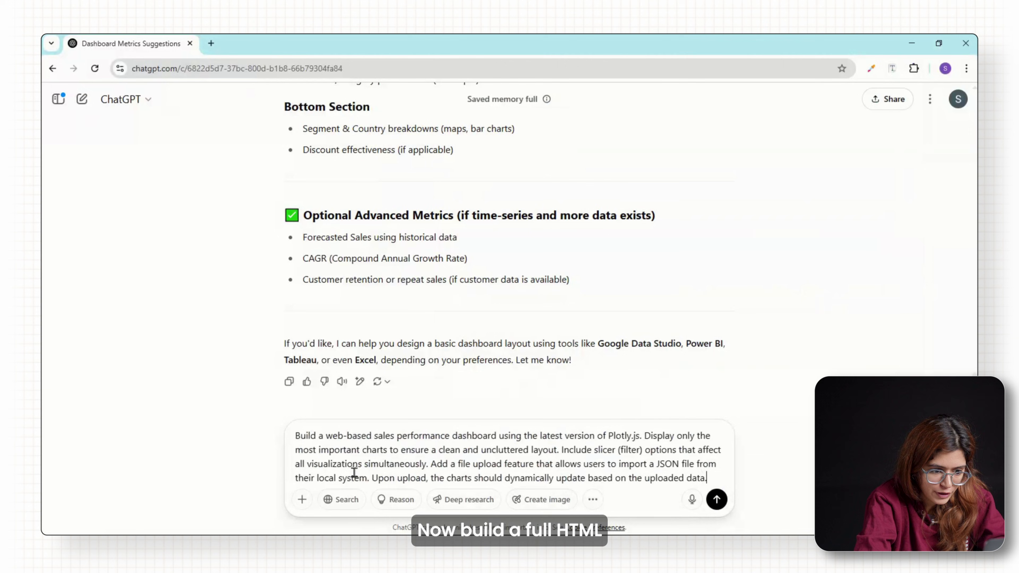
pyautogui.scroll(-1, 744, 373)
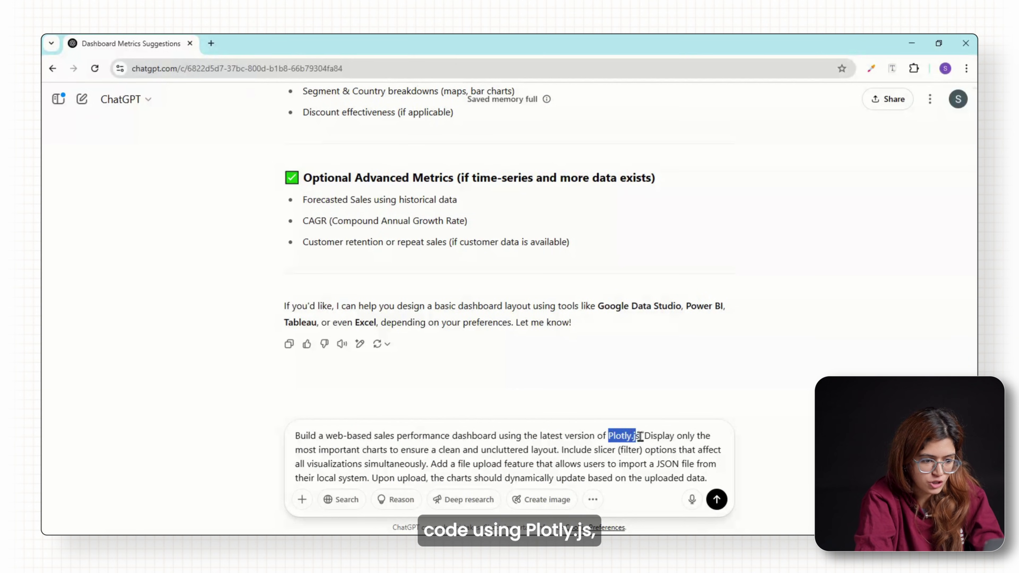
pyautogui.moveTo(640, 436); pyautogui.dragTo(642, 436)
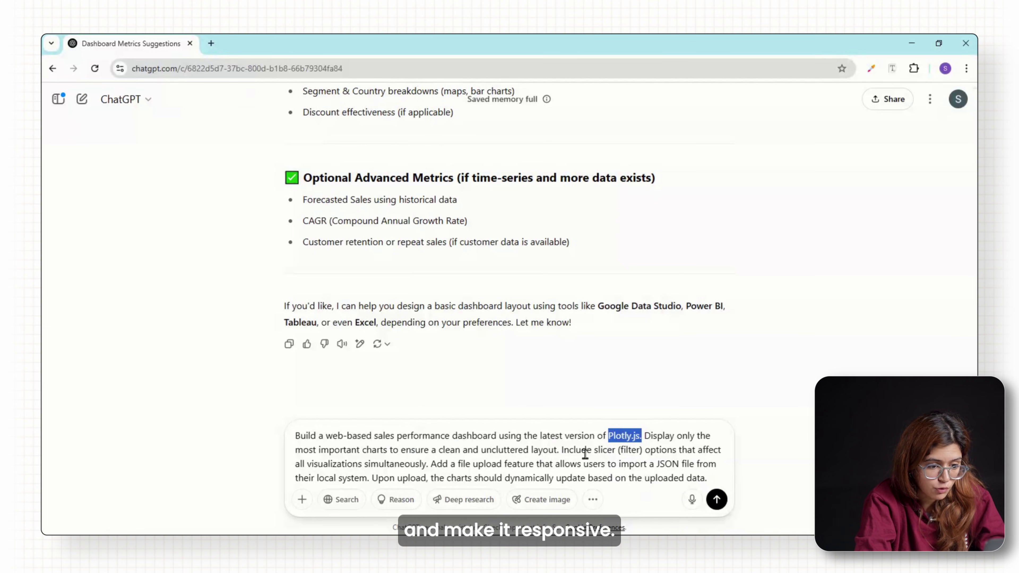
pyautogui.press('Return')
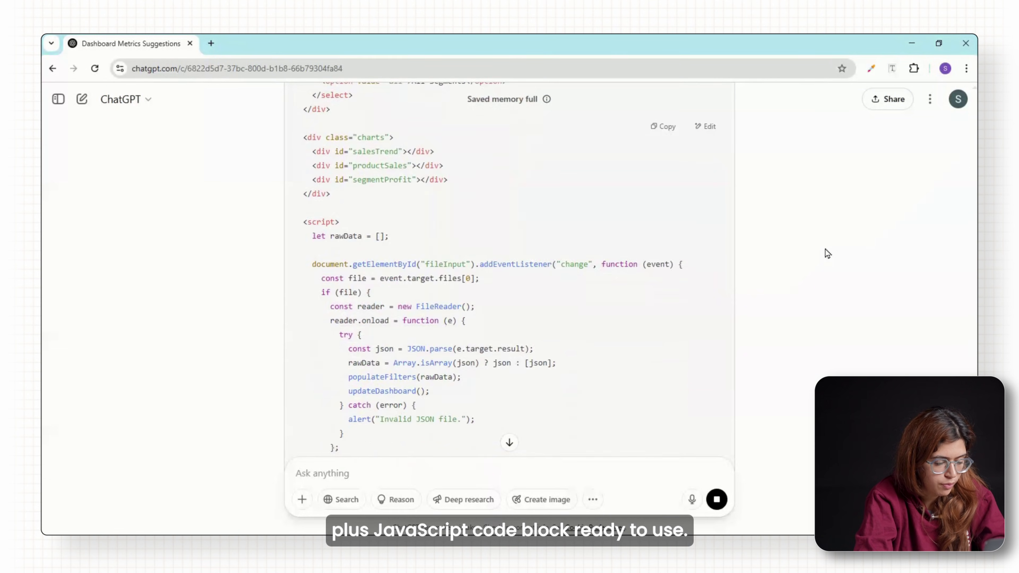
pyautogui.scroll(-10, 825, 251)
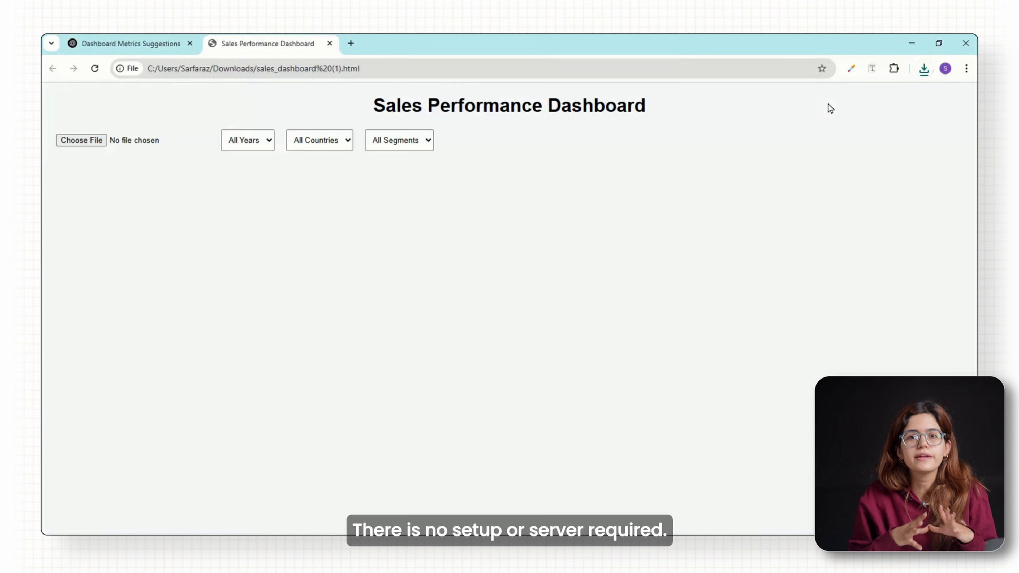
# Load csvjson (1).json from Downloads into the dashboard
pyautogui.click(269, 143)
pyautogui.click(90, 144)
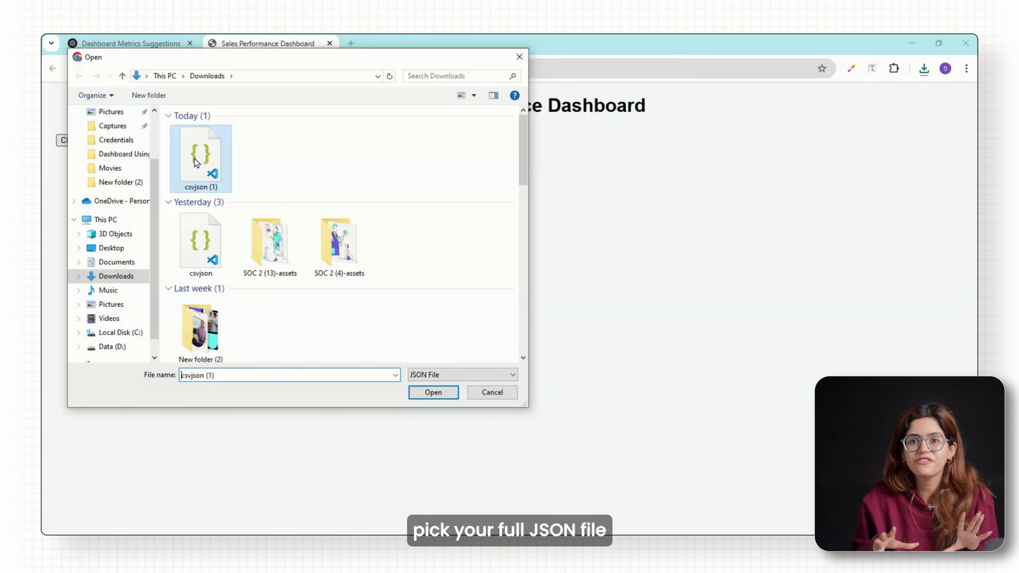
pyautogui.click(424, 392)
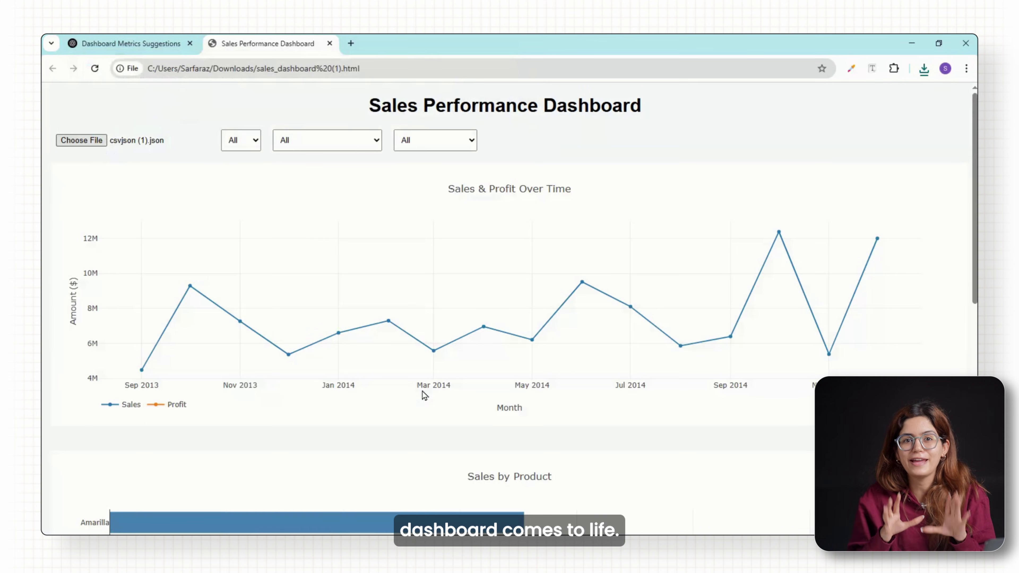
pyautogui.scroll(-10, 548, 346)
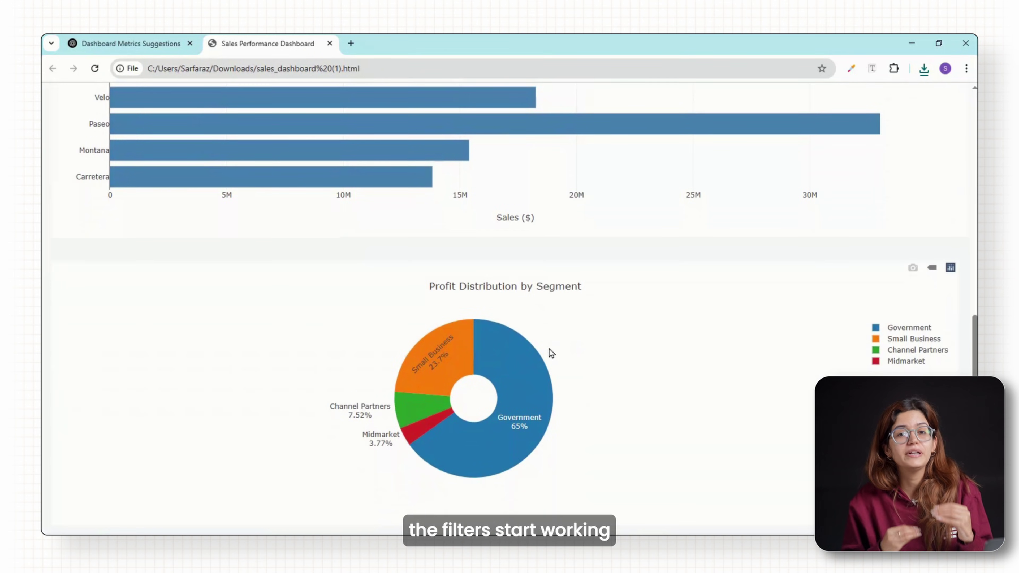
pyautogui.scroll(4, 550, 353)
pyautogui.scroll(6, 550, 348)
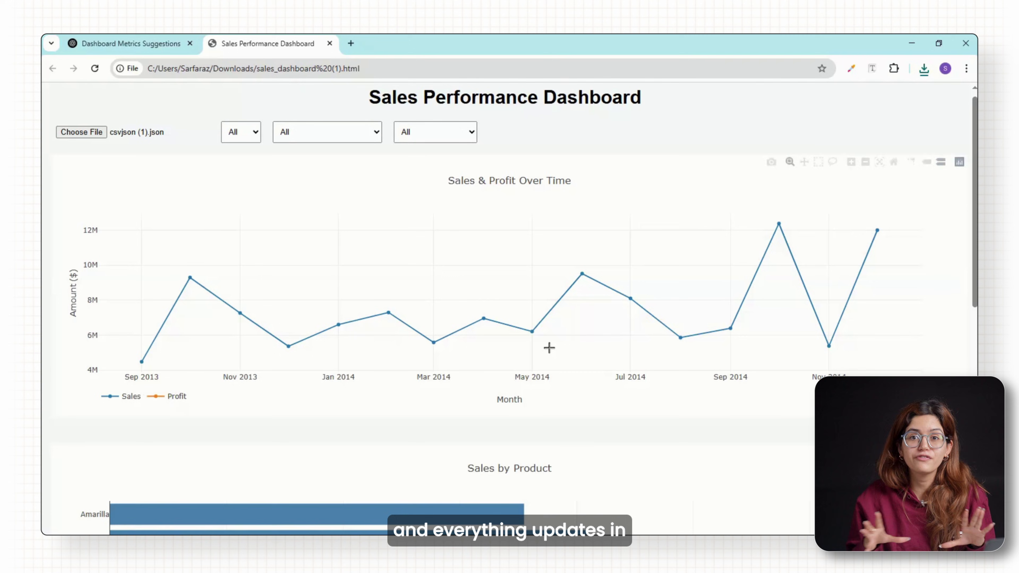
# Filter the charts to France and the Small Business segment and review them
pyautogui.click(319, 141)
pyautogui.click(344, 187)
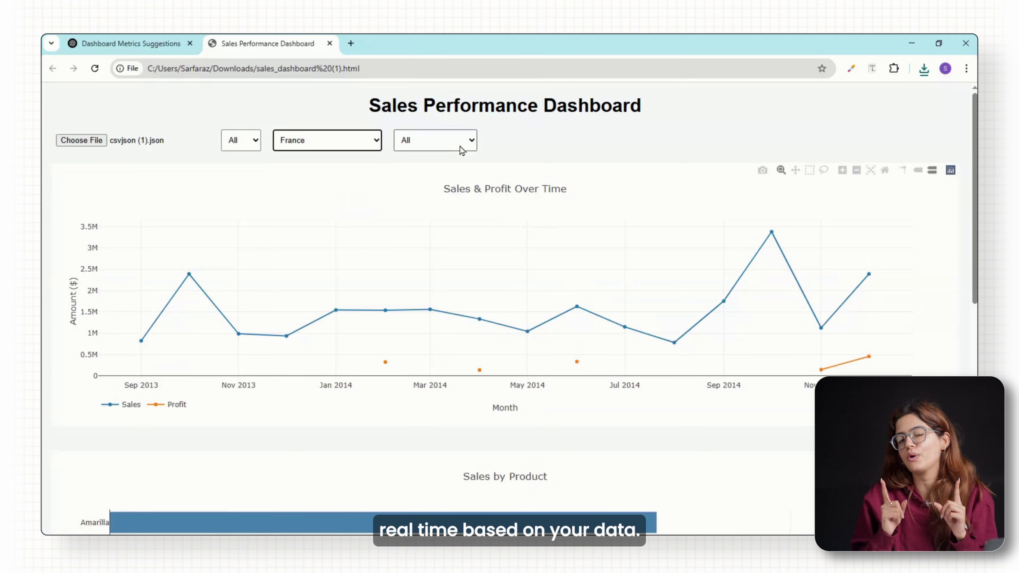
pyautogui.click(462, 141)
pyautogui.click(460, 228)
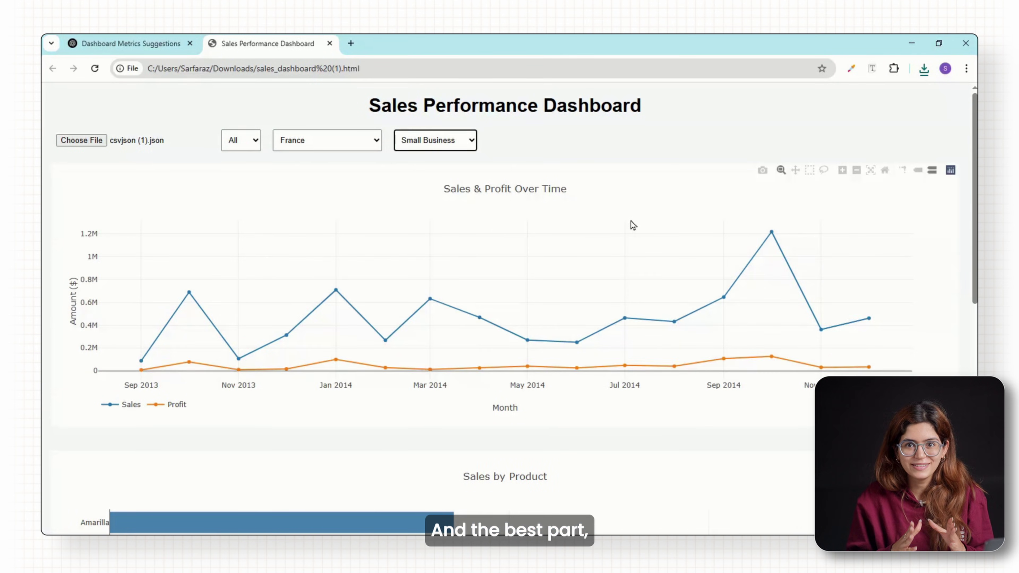
pyautogui.scroll(-10, 633, 224)
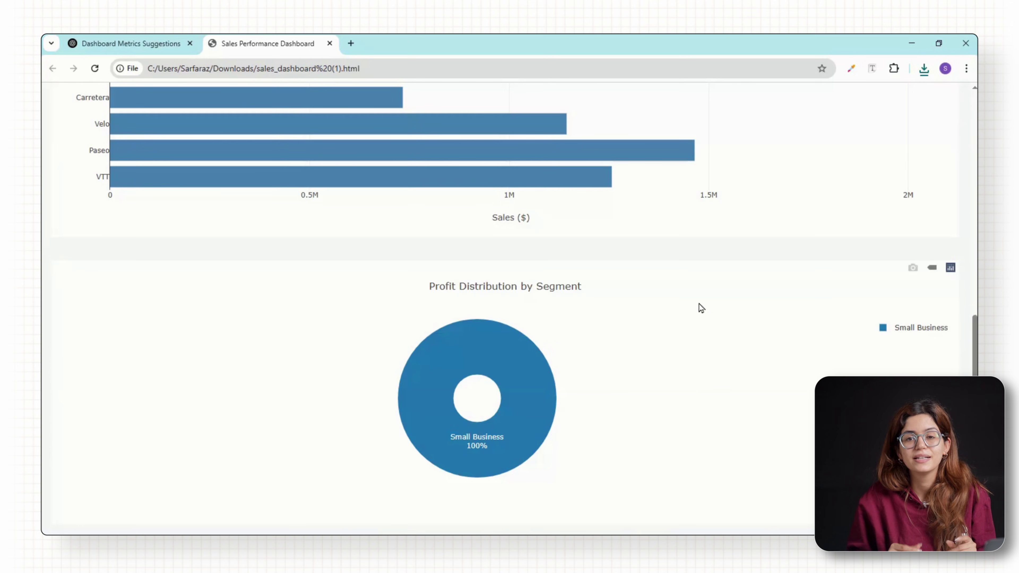
pyautogui.scroll(10, 698, 305)
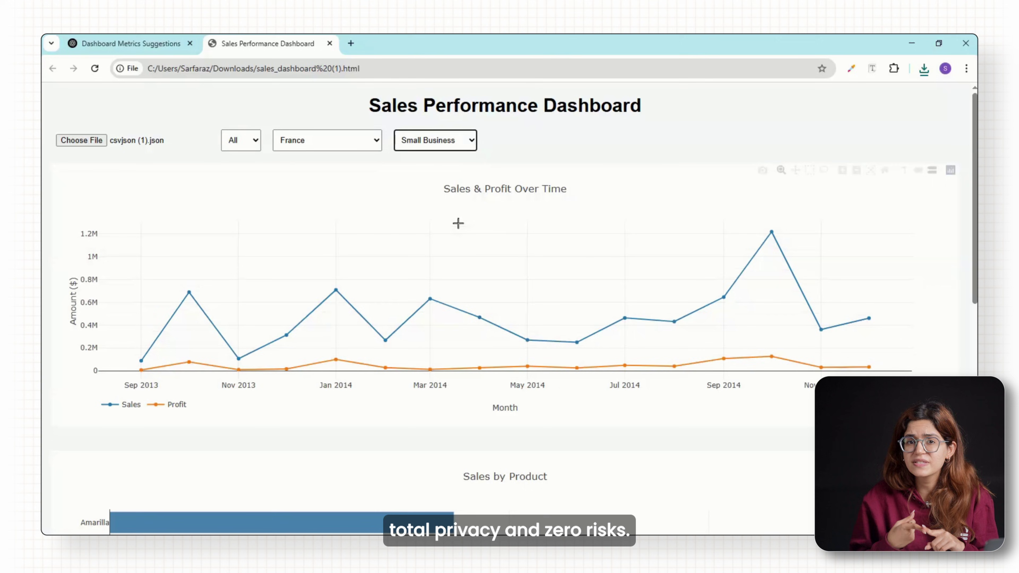
pyautogui.scroll(-8, 633, 225)
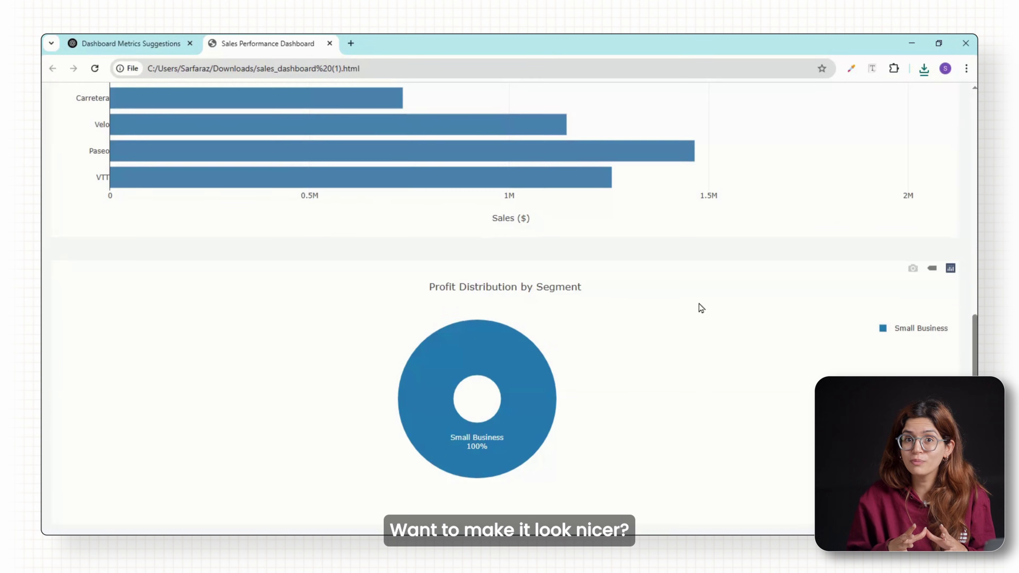
# Send the revised request for centered filters, a Product filter and four side-by-side charts
pyautogui.scroll(4, 699, 307)
pyautogui.scroll(5, 701, 307)
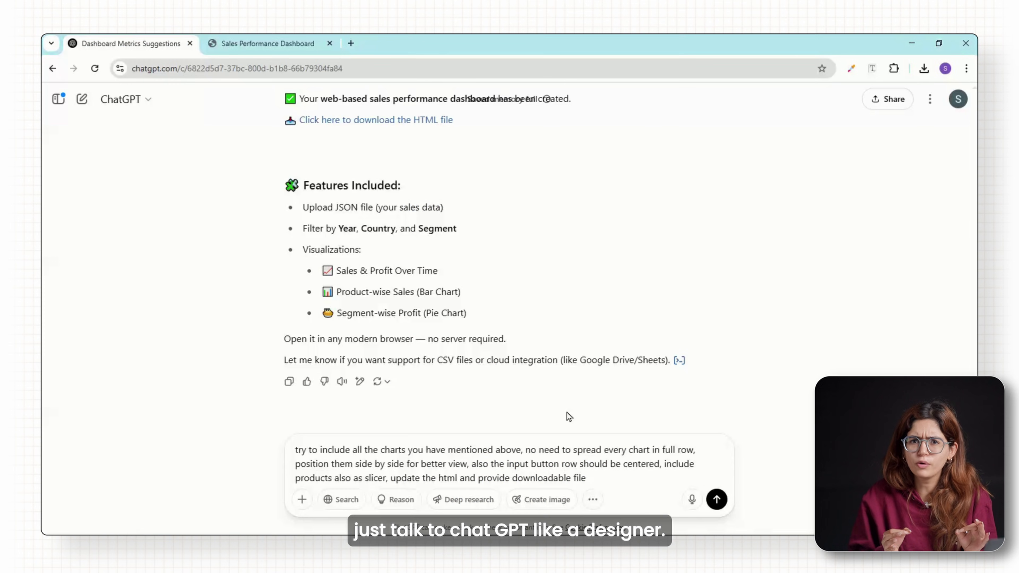
pyautogui.press('Return')
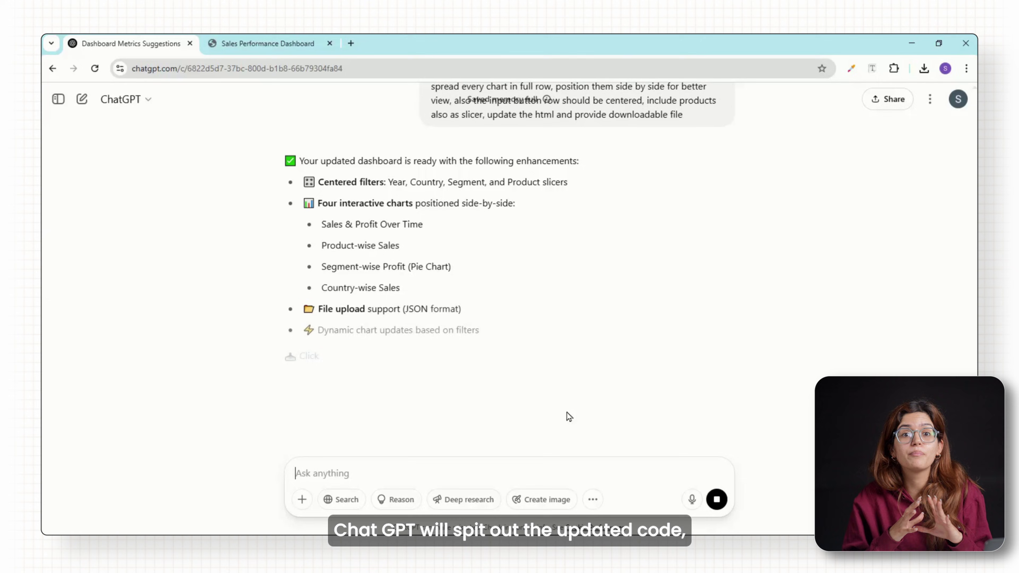
# Download and open sales_dashboard_updated.html, then load csvjson (1).json into it
pyautogui.click(421, 354)
pyautogui.click(821, 96)
pyautogui.click(300, 141)
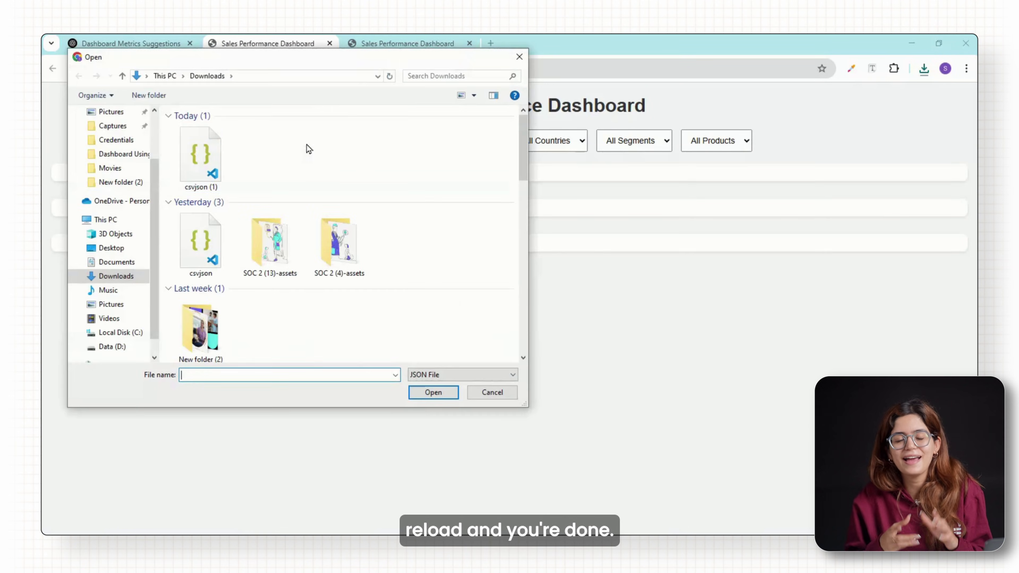
pyautogui.click(200, 154)
pyautogui.click(420, 390)
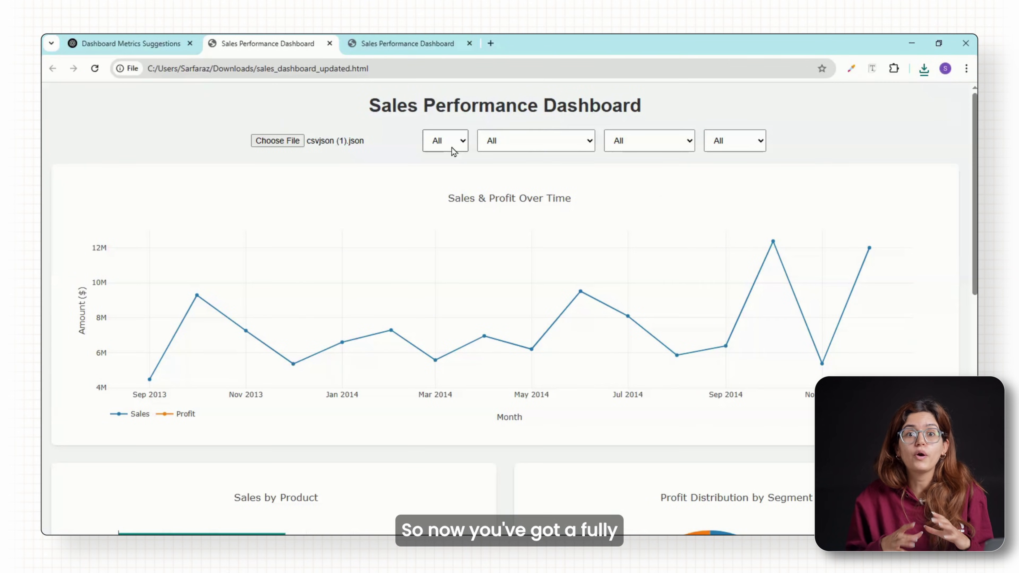
# Try the Country, Segment and Product filters, pick Carretera, and limit the charts to 2014
pyautogui.click(510, 149)
pyautogui.click(510, 148)
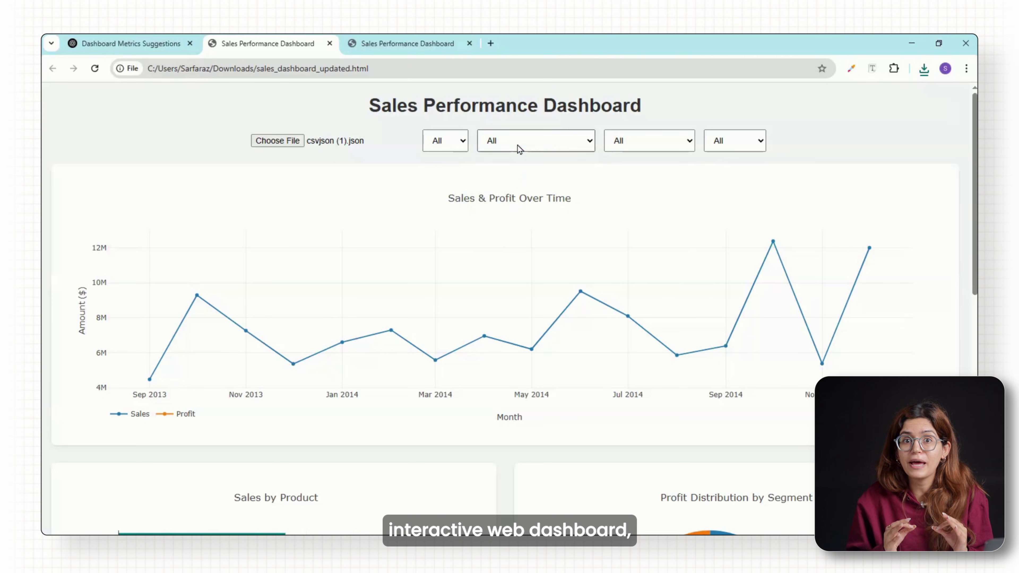
pyautogui.click(673, 148)
pyautogui.click(725, 148)
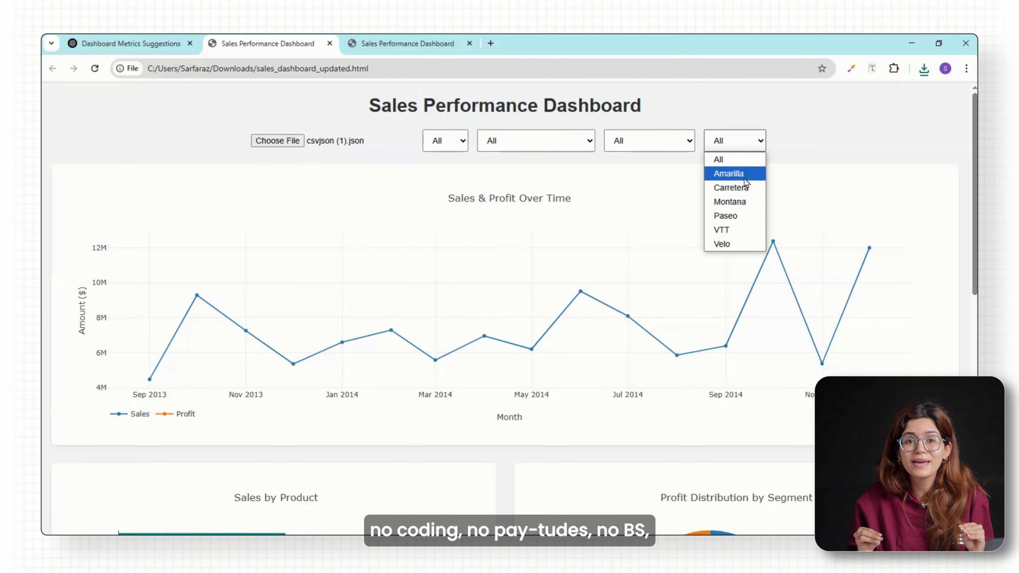
pyautogui.click(749, 190)
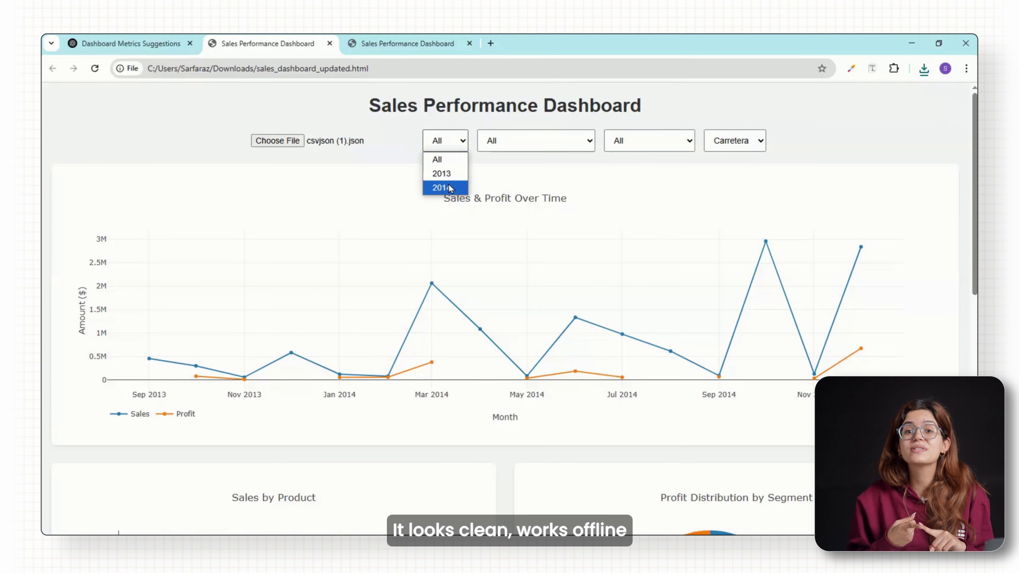
pyautogui.click(454, 185)
pyautogui.scroll(-10, 564, 254)
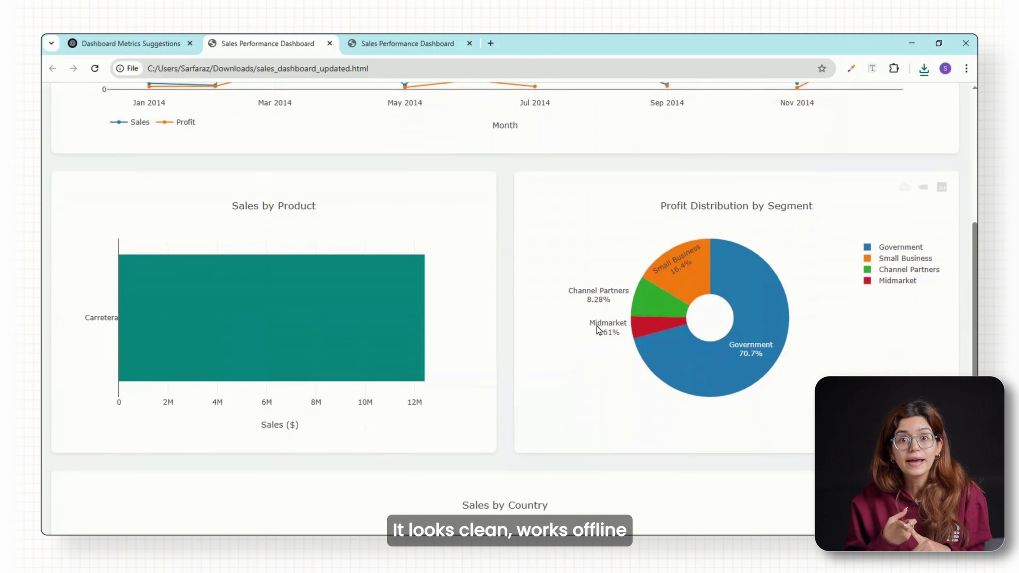
pyautogui.scroll(10, 596, 327)
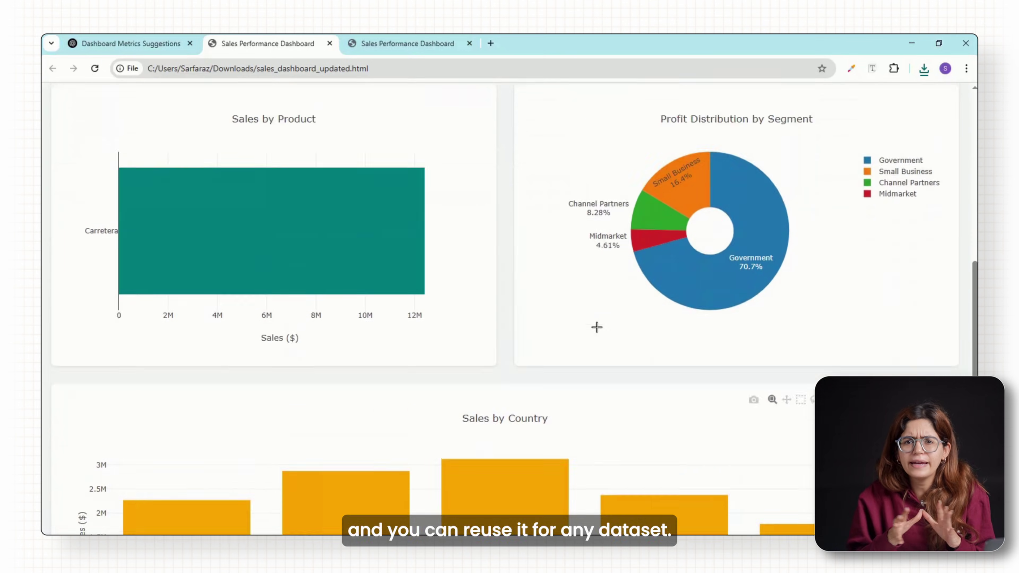
pyautogui.scroll(-2, 509, 287)
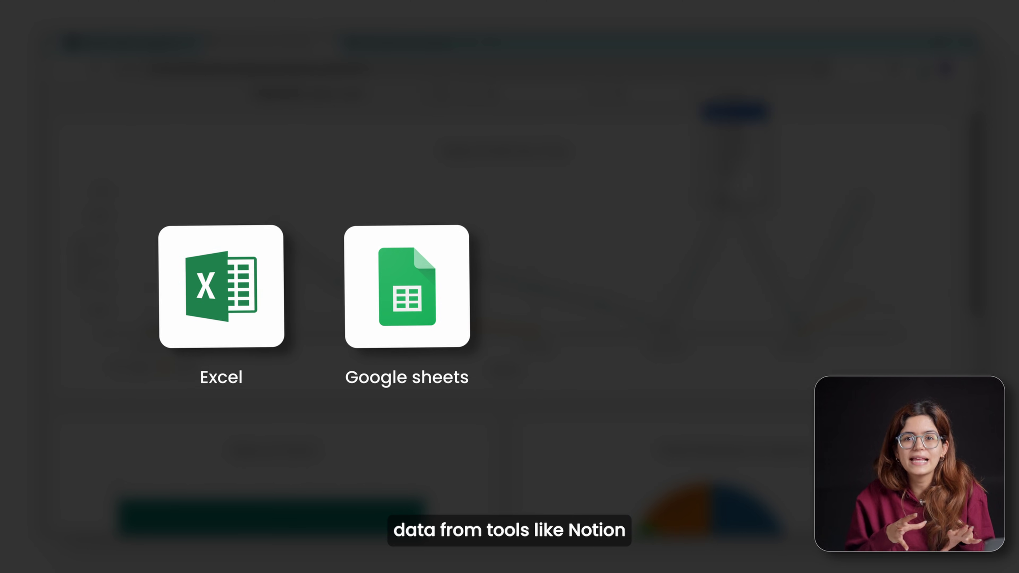
pyautogui.scroll(-3, 509, 287)
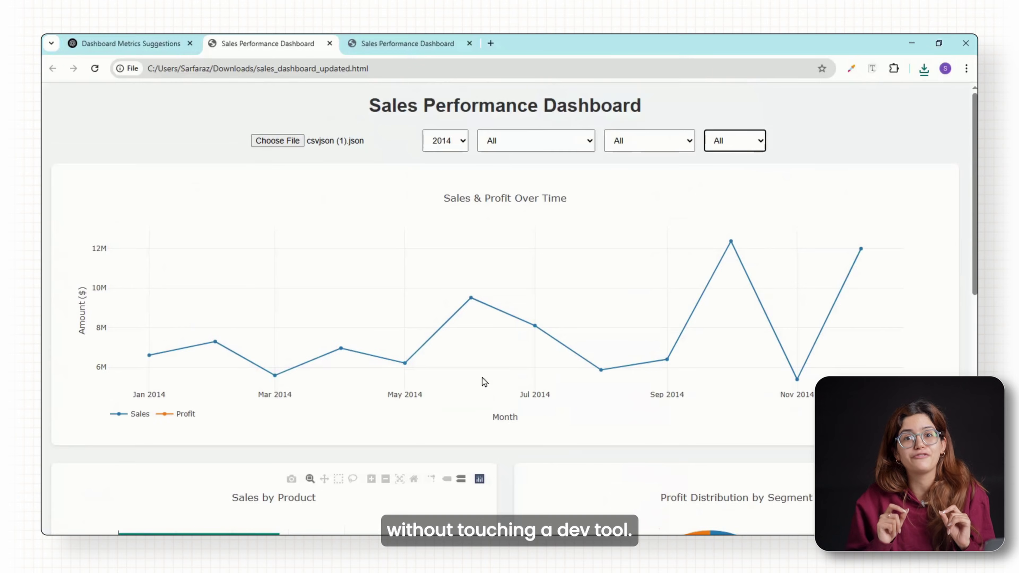
# Clear the year filter to All, leave country and segment at All, and choose Carretera
pyautogui.moveTo(481, 261)
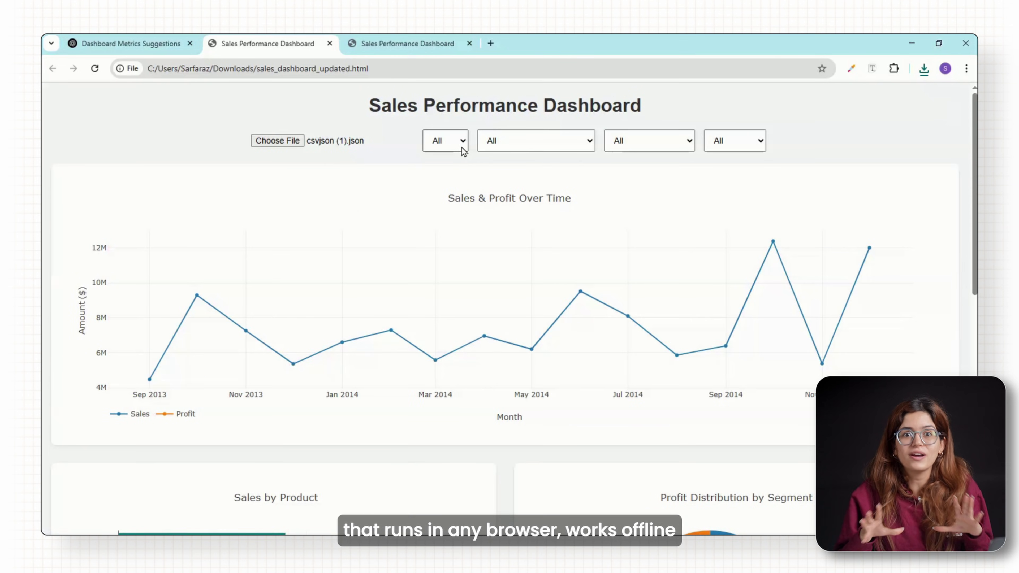
pyautogui.click(509, 147)
pyautogui.click(511, 159)
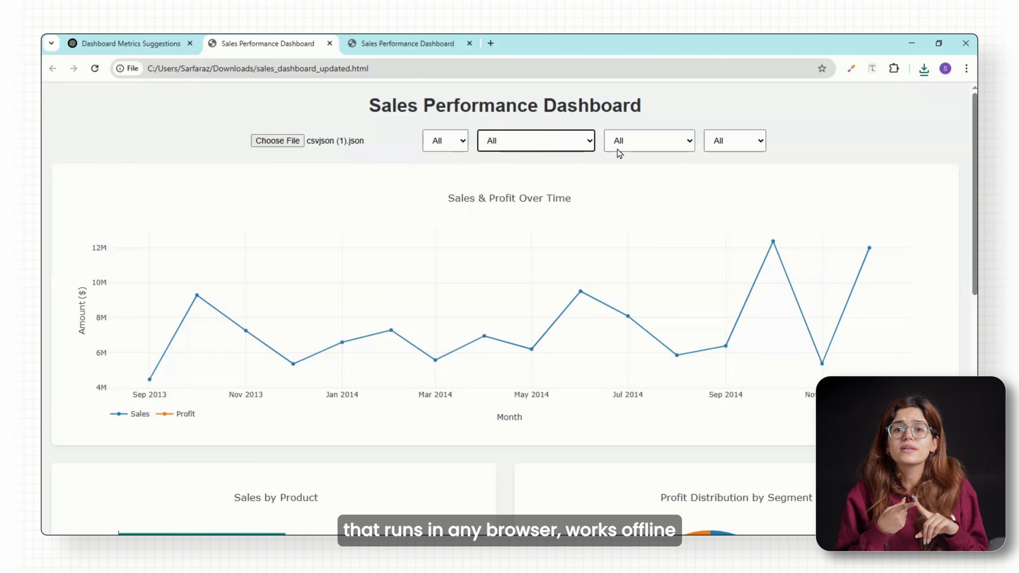
pyautogui.click(674, 149)
pyautogui.click(727, 144)
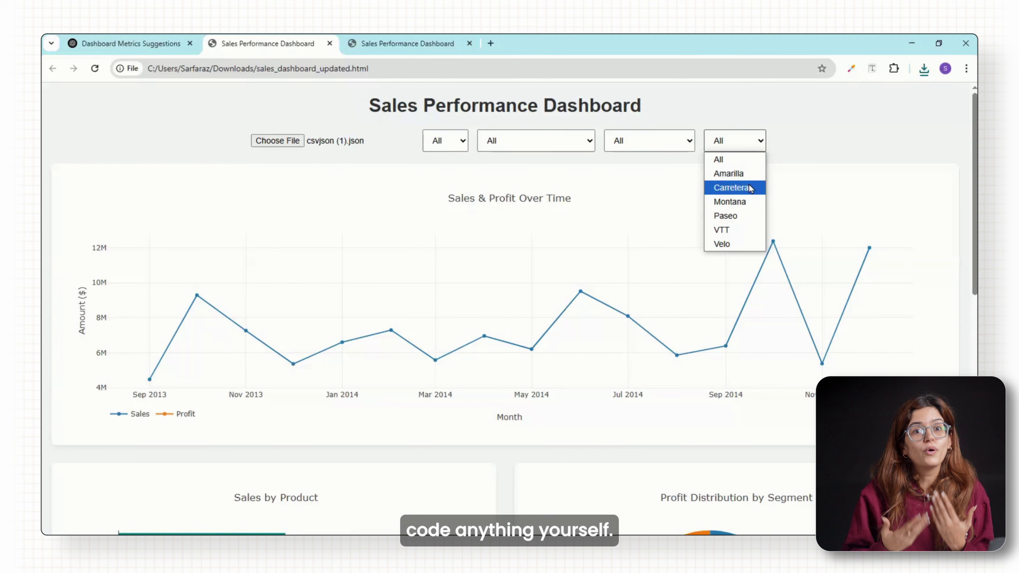
pyautogui.click(731, 187)
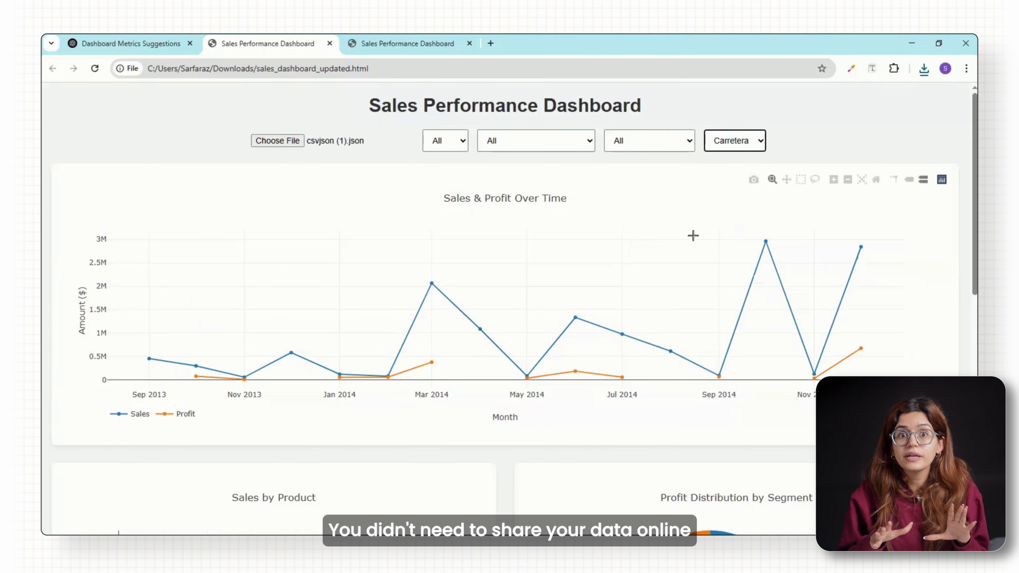
# Limit the Carretera charts to 2014 and scroll through the updated charts
pyautogui.click(445, 187)
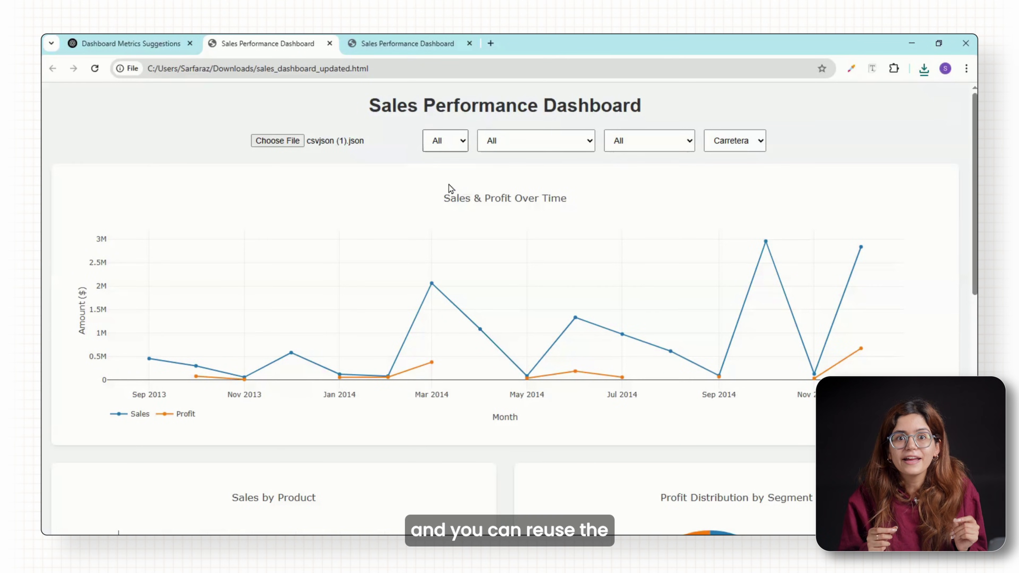
pyautogui.scroll(-1, 565, 254)
pyautogui.scroll(-10, 565, 254)
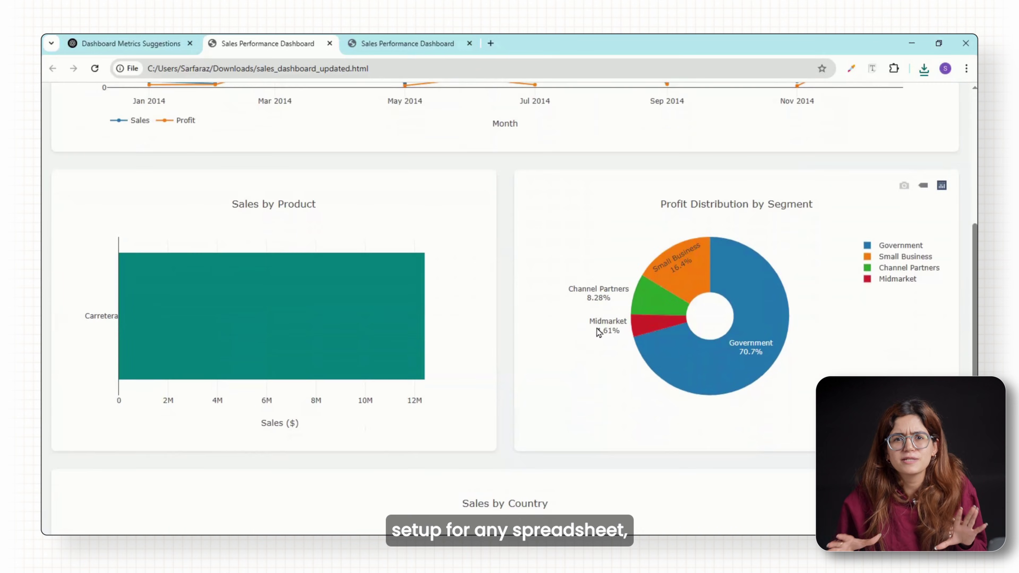
pyautogui.scroll(12, 597, 327)
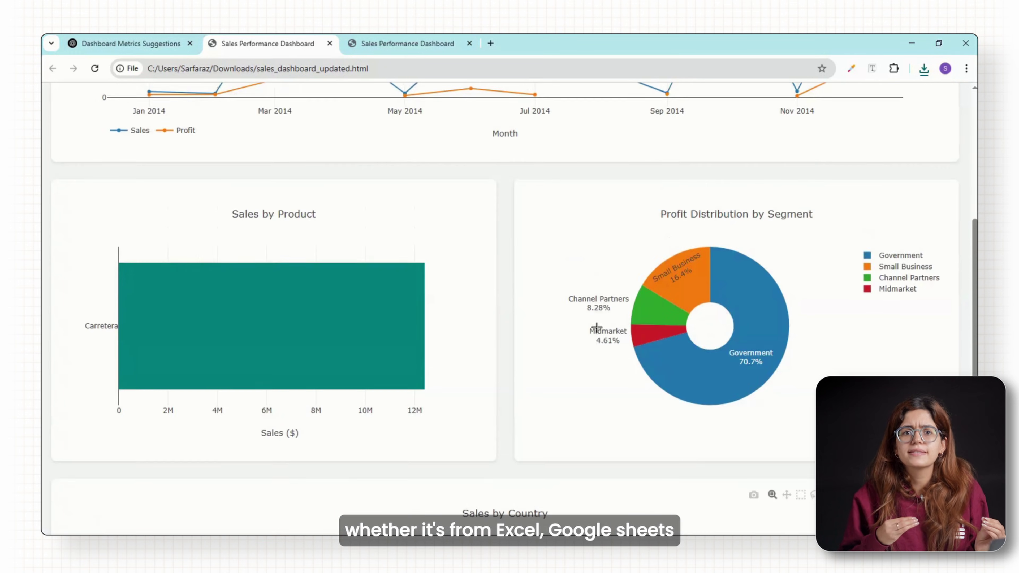
pyautogui.scroll(-1, 621, 265)
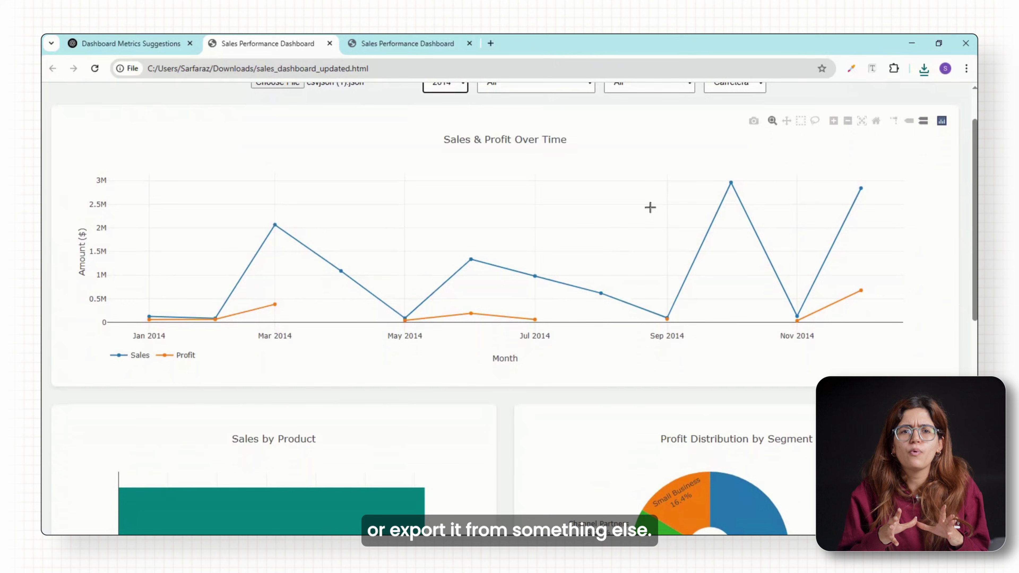
# Reset the product filter to All, then reapply Carretera and the 2014 year
pyautogui.click(742, 92)
pyautogui.click(731, 110)
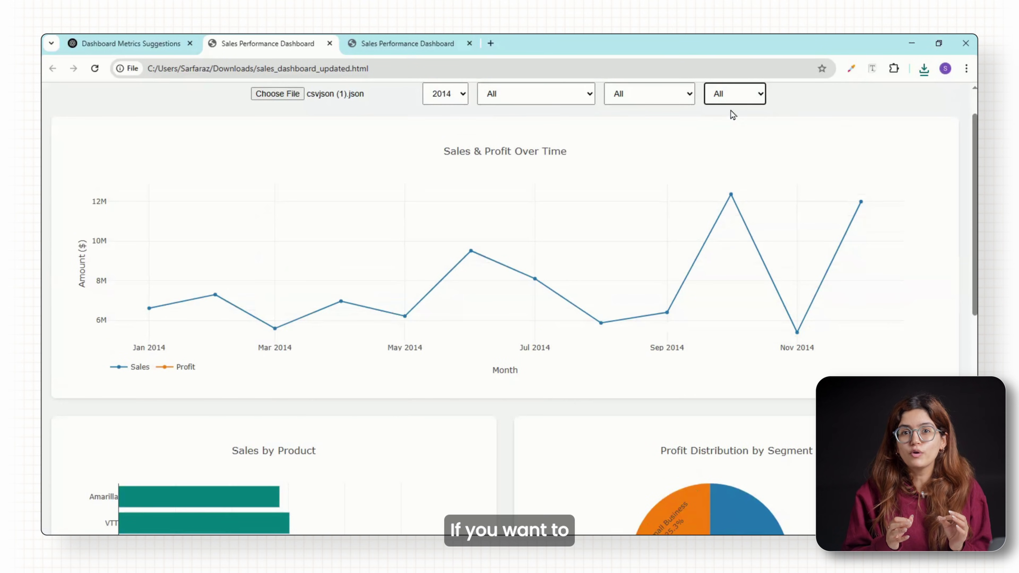
pyautogui.scroll(-3, 722, 285)
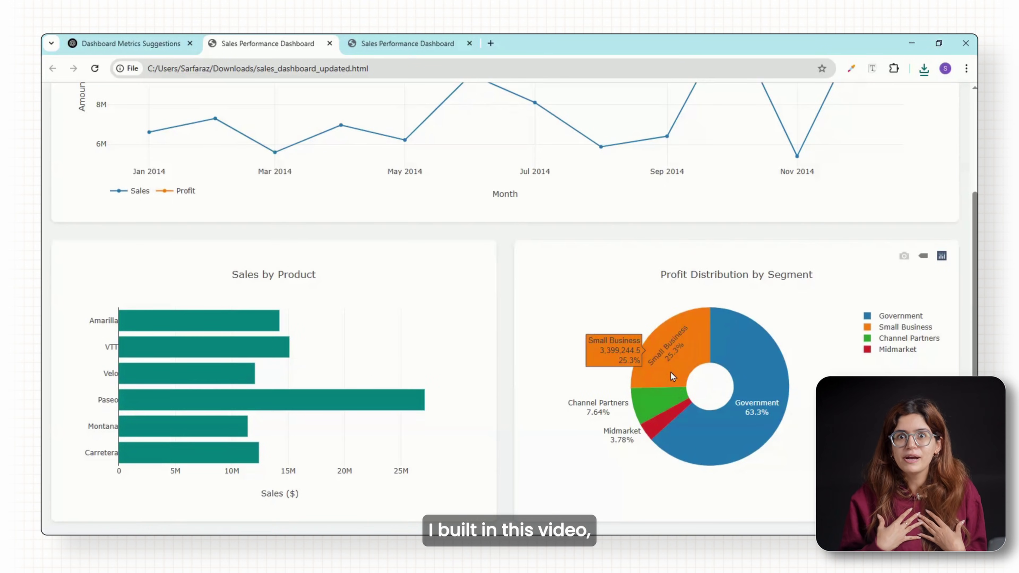
pyautogui.scroll(-5, 483, 380)
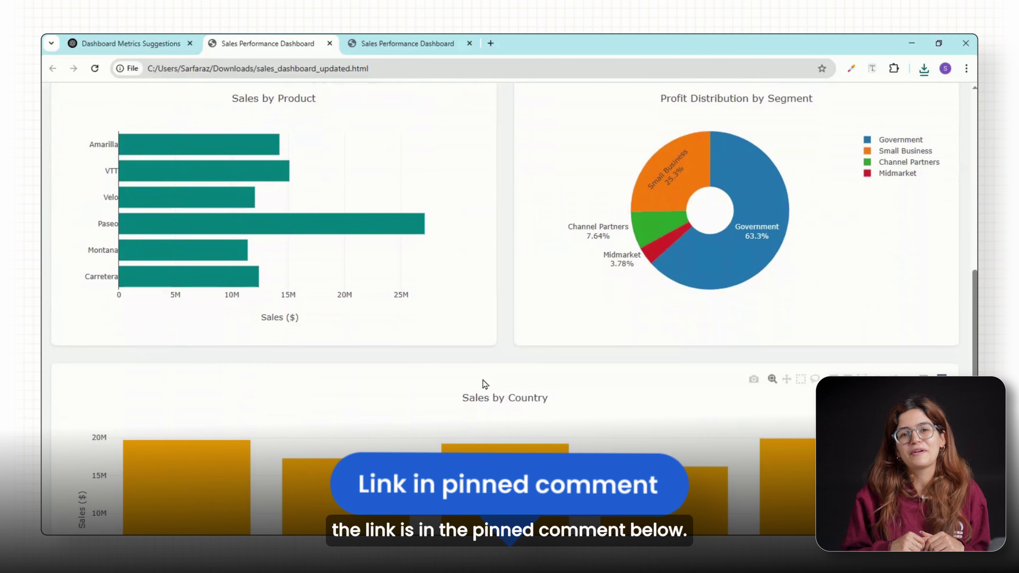
pyautogui.scroll(8, 482, 379)
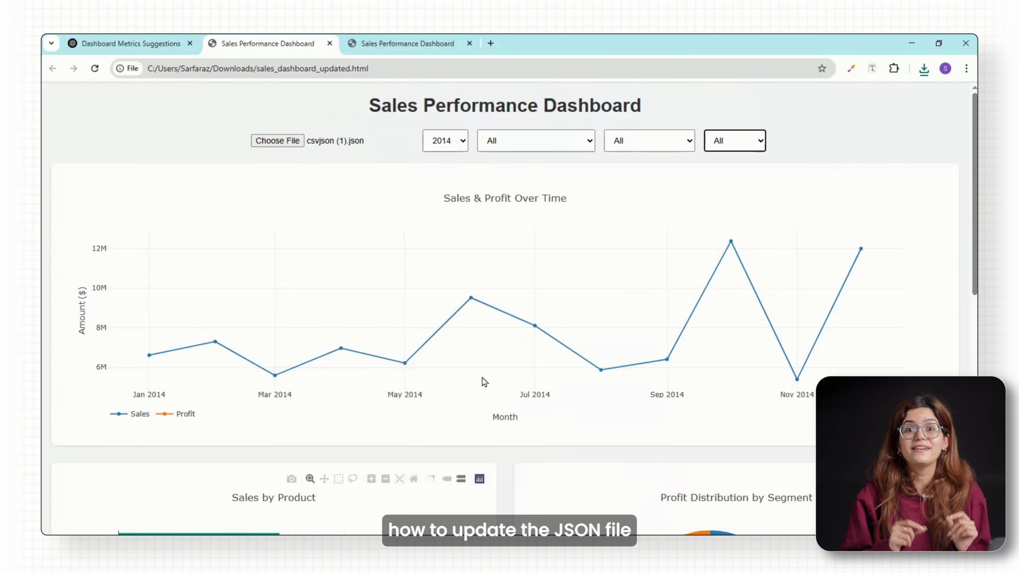
pyautogui.press('c')
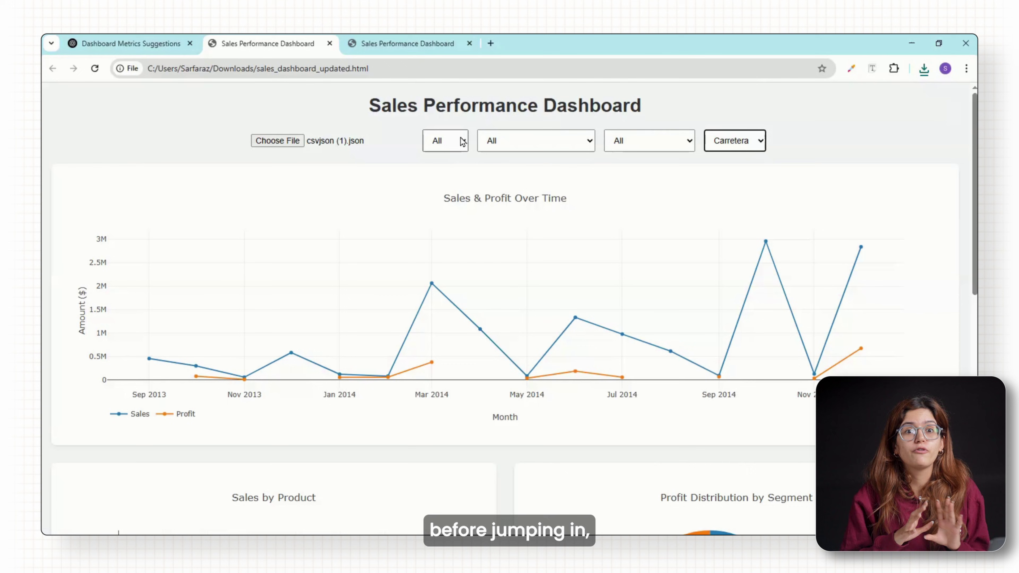
pyautogui.click(444, 188)
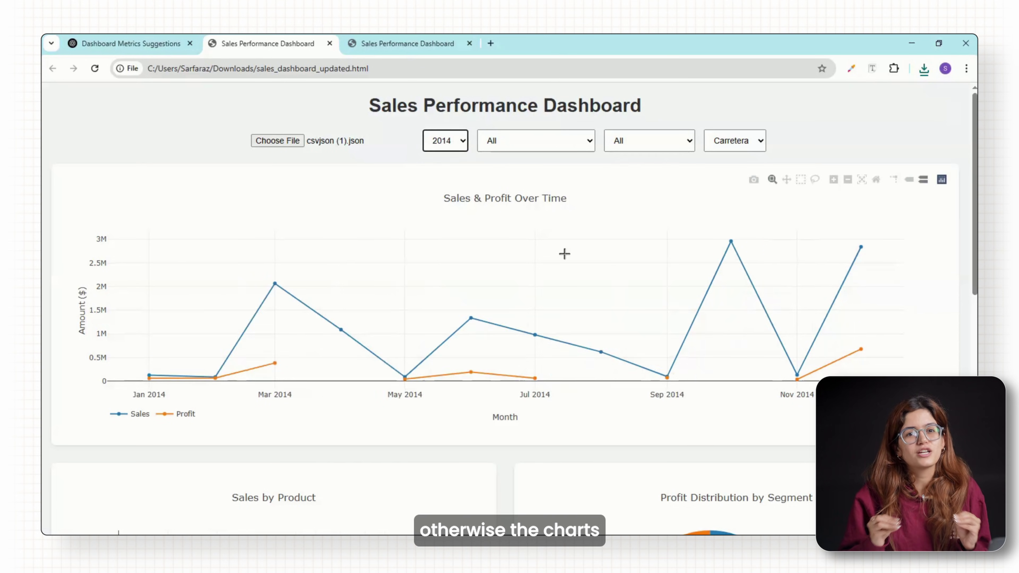